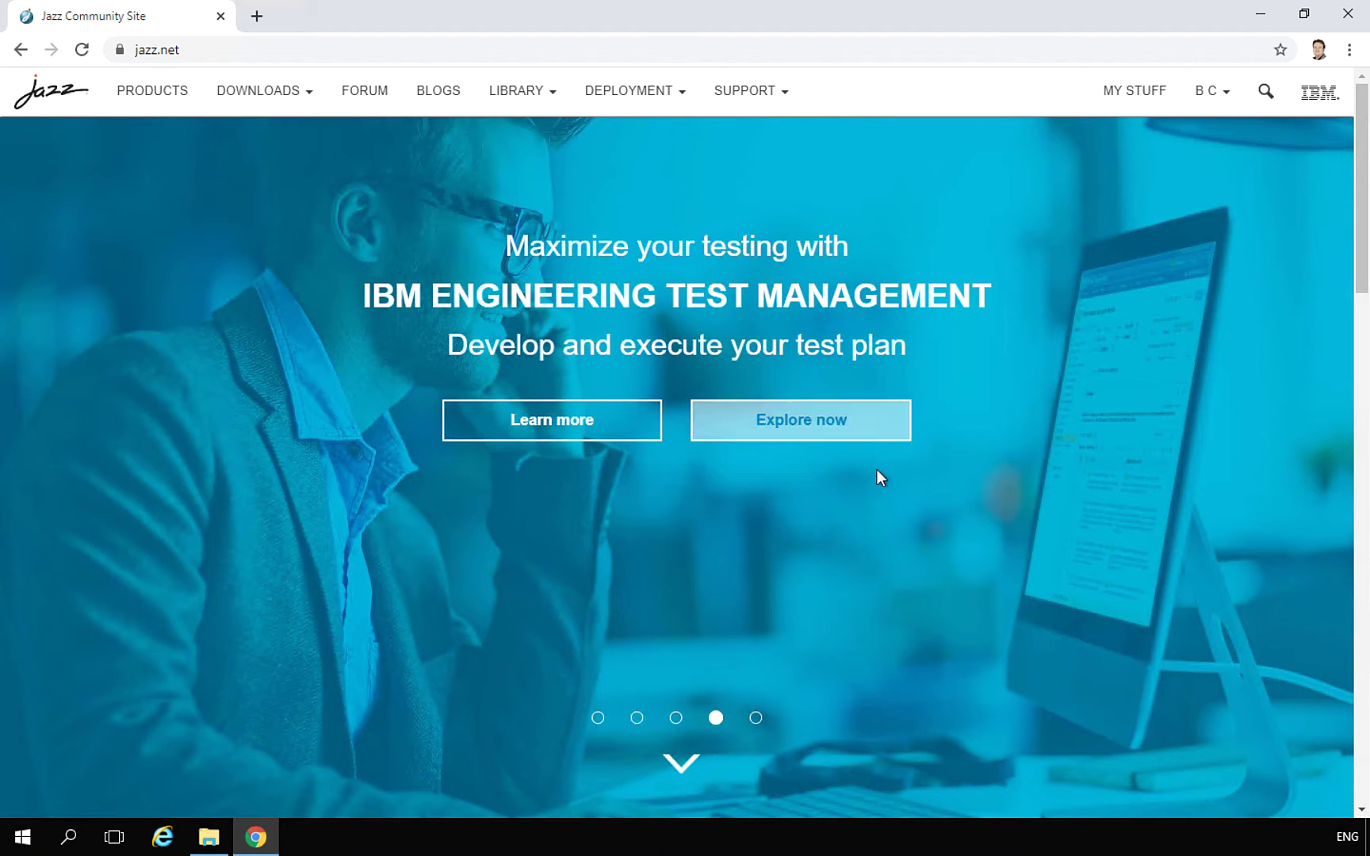
- Review the individual engineering products offered for download on jazz.net, from Requirements Management DOORS Next to Method Composer
{"action": "left_click", "coordinate": [301, 95]}
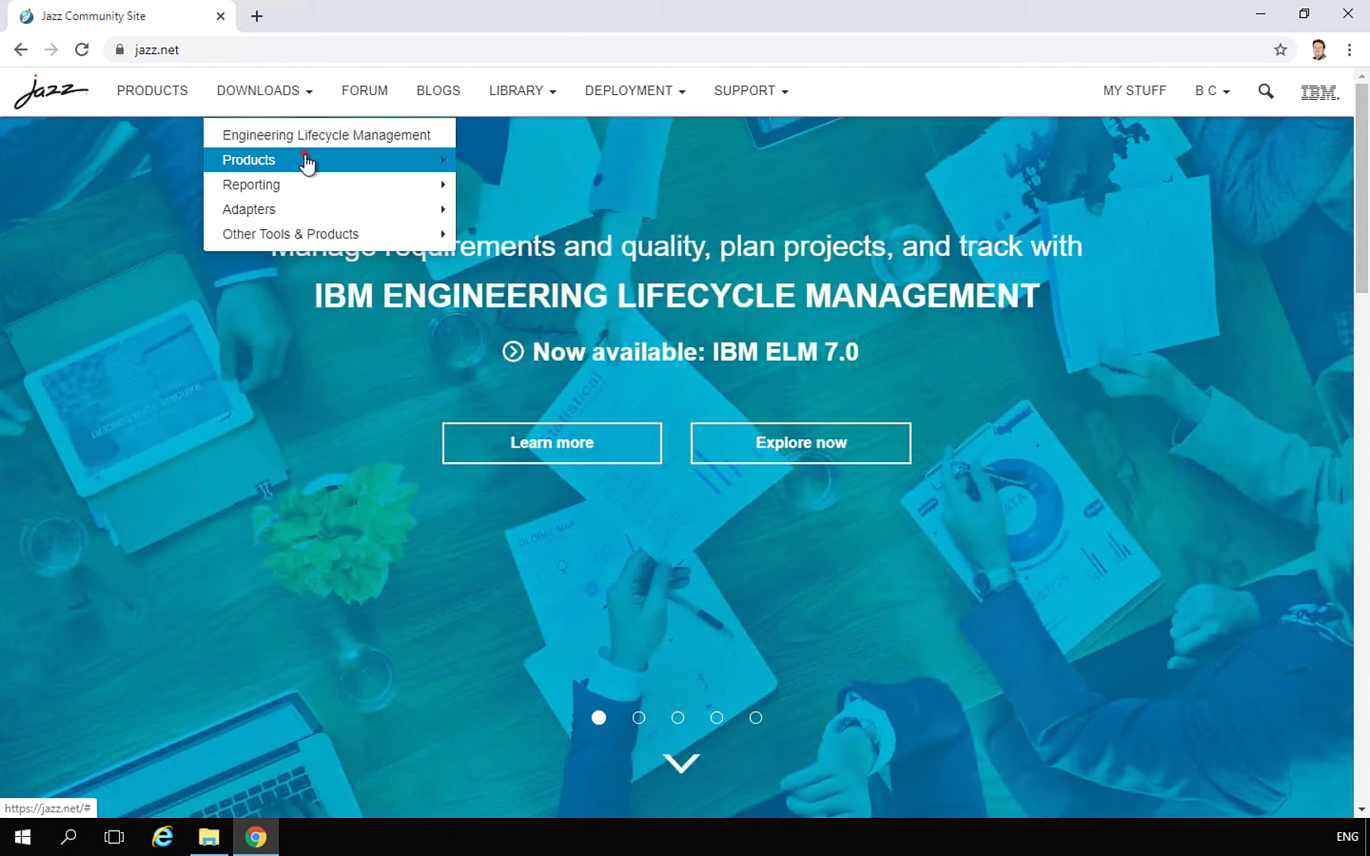
{"action": "mouse_move", "coordinate": [308, 163]}
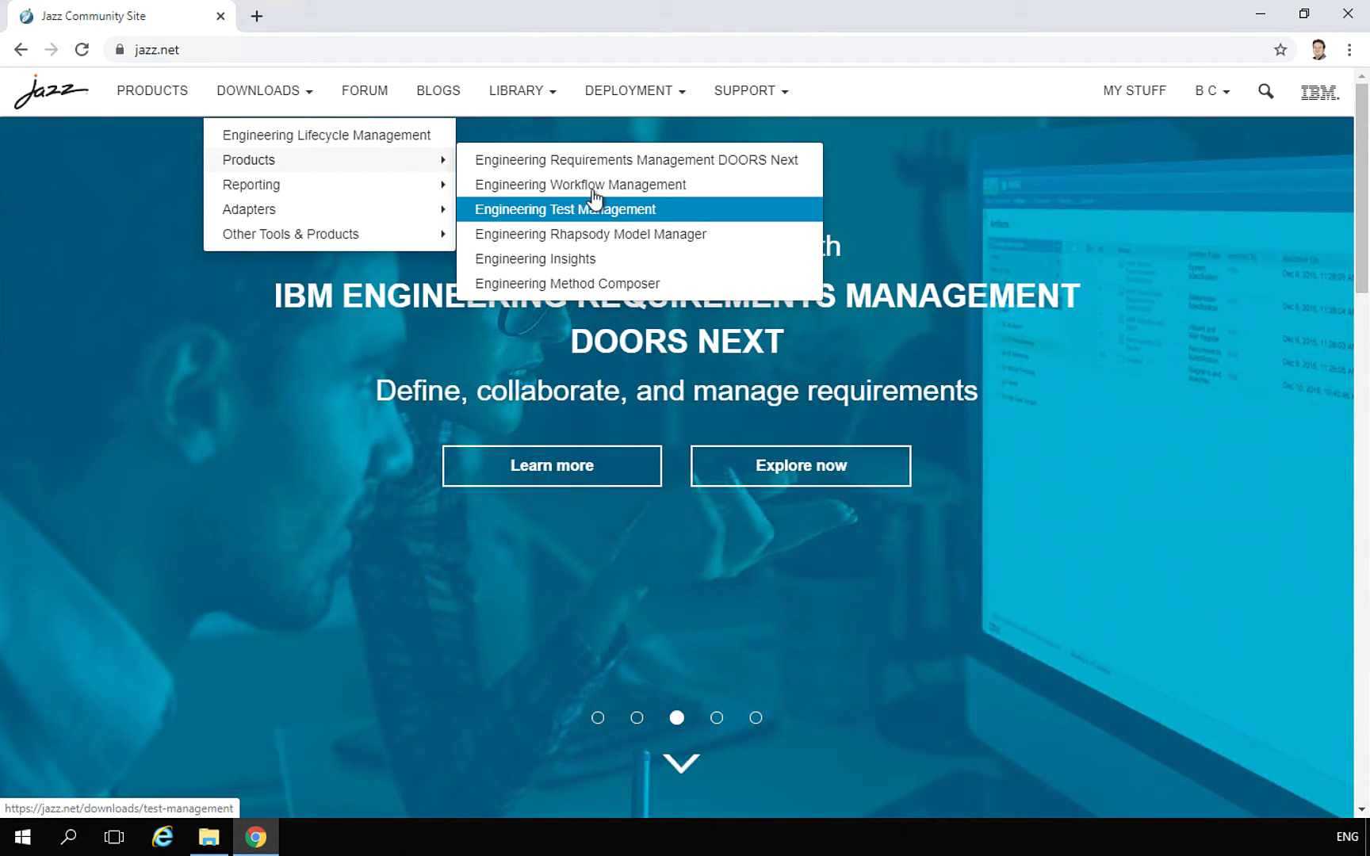
{"action": "key", "text": "Down"}
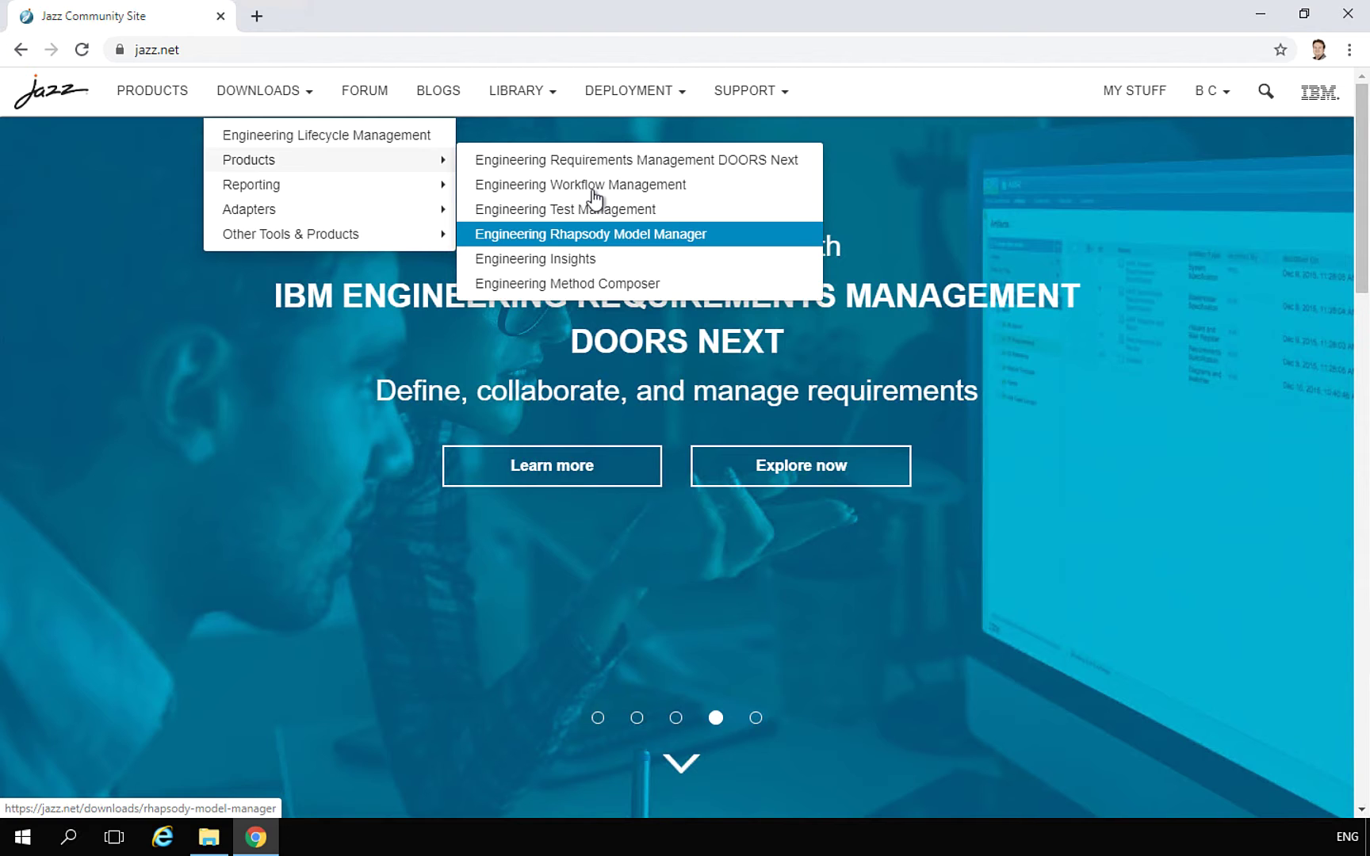
{"action": "key", "text": "Down"}
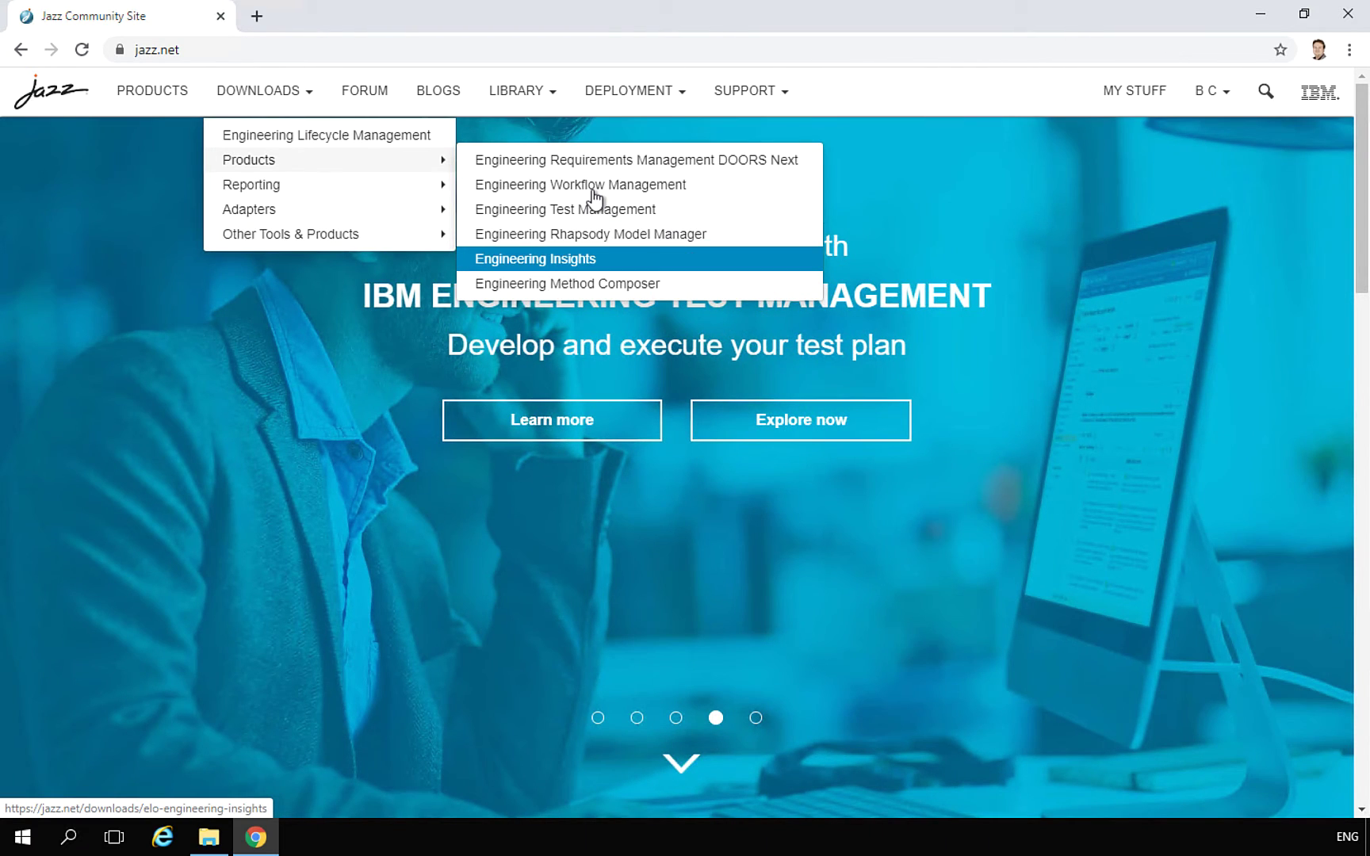
{"action": "key", "text": "Down"}
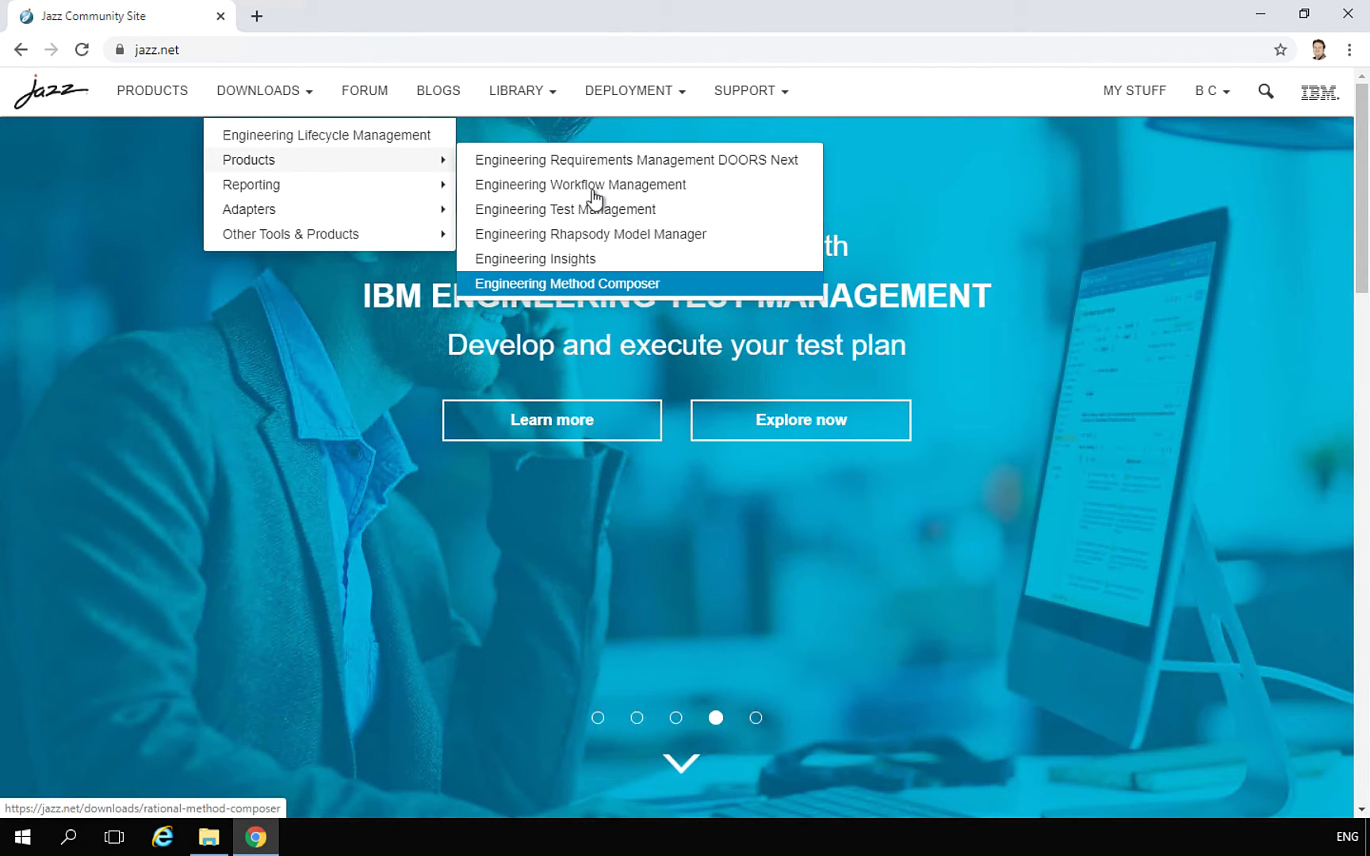
{"action": "key", "text": "Up"}
{"action": "key", "text": "Up"}
{"action": "key", "text": "Up"}
{"action": "key", "text": "Up"}
{"action": "key", "text": "Up"}
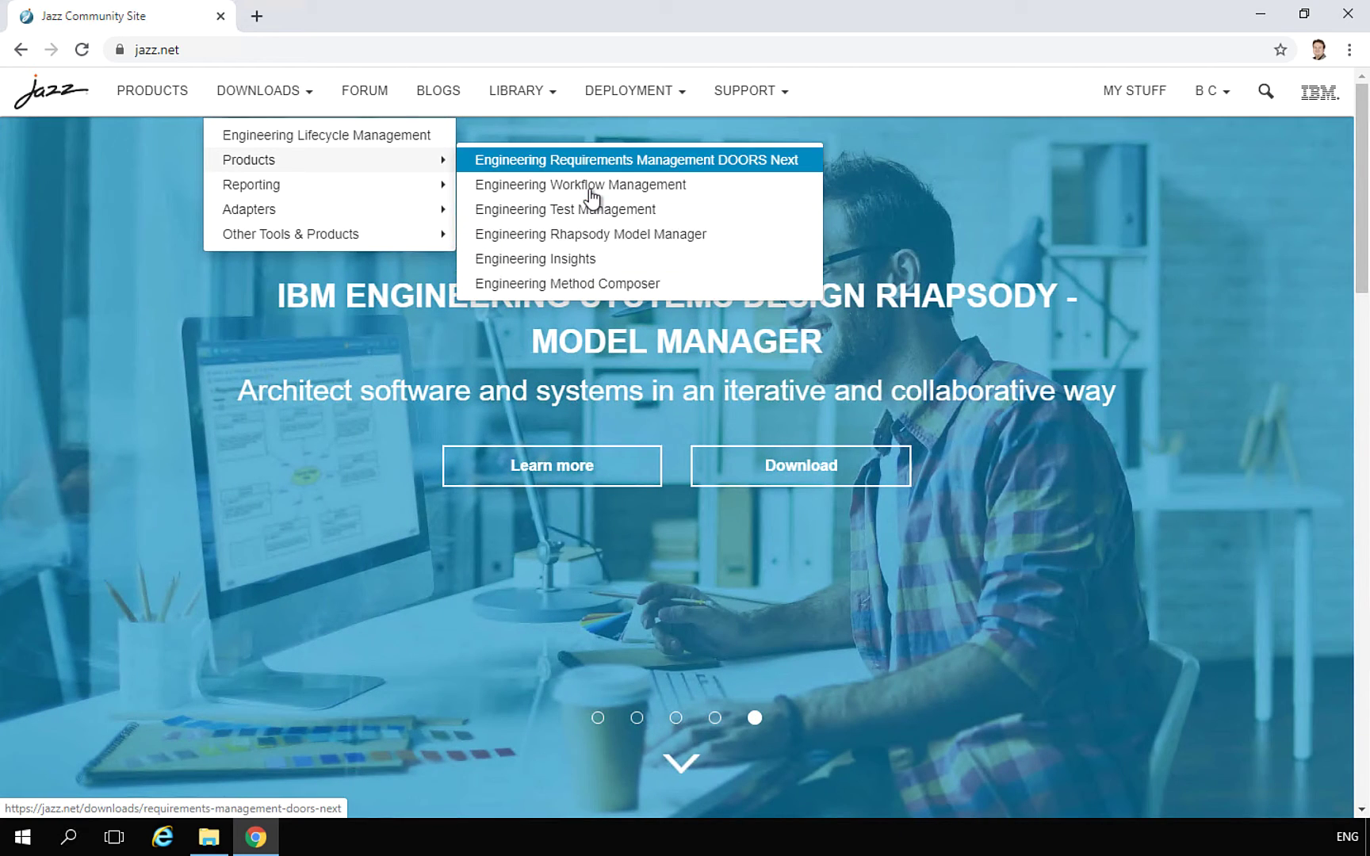
{"action": "key", "text": "Down"}
{"action": "key", "text": "Down"}
{"action": "key", "text": "Down"}
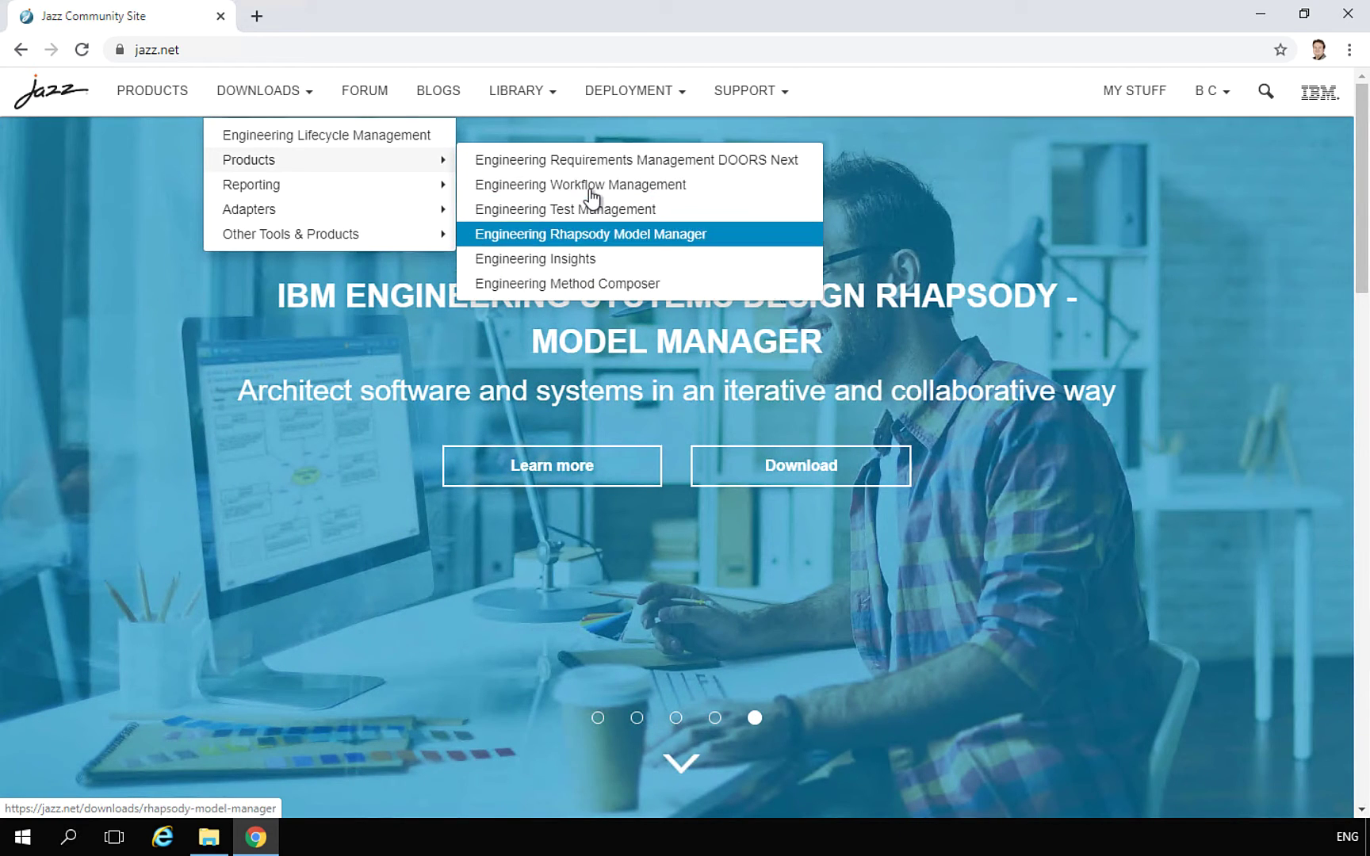
{"action": "key", "text": "Up"}
{"action": "key", "text": "Up"}
{"action": "key", "text": "Up"}
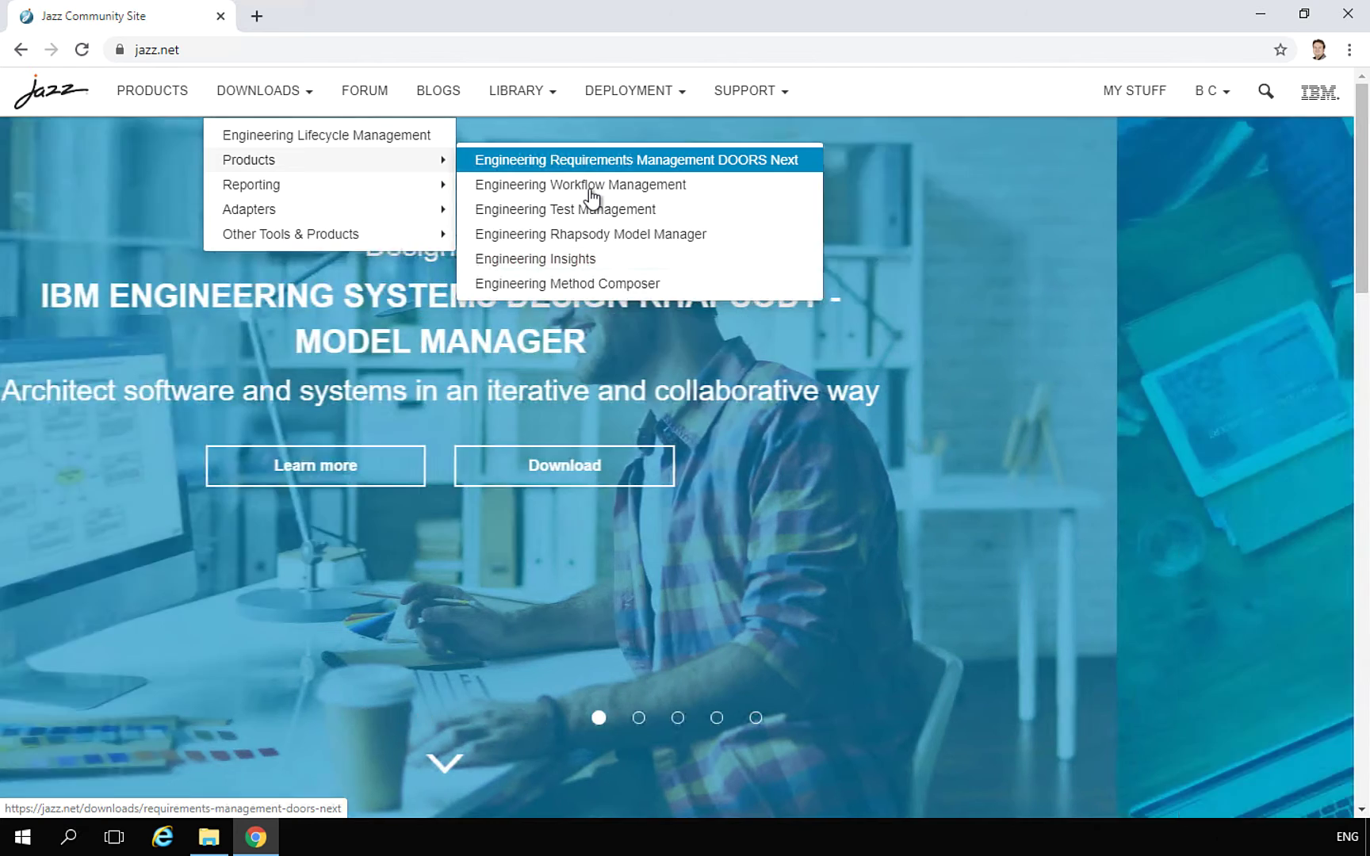
{"action": "key", "text": "Down"}
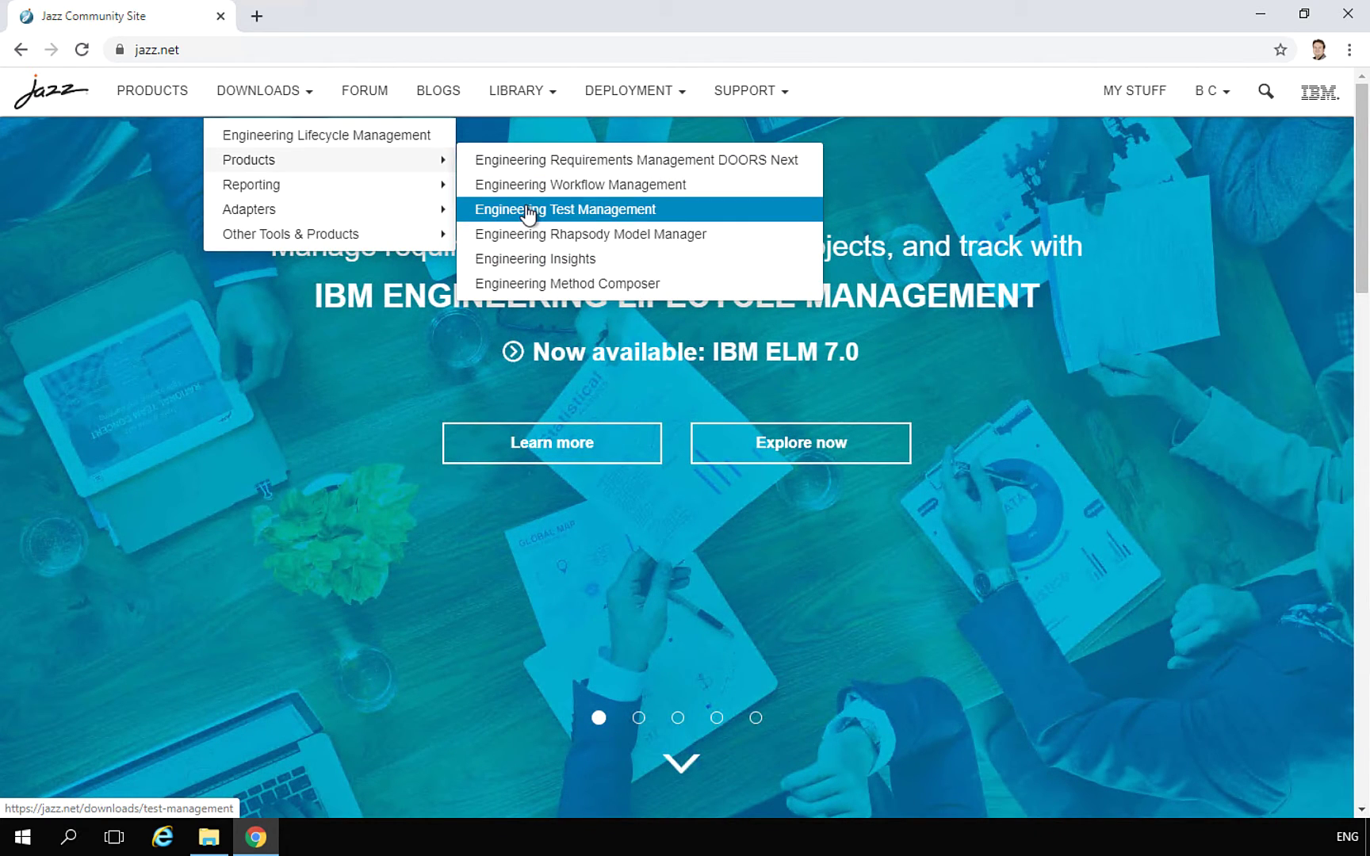
{"action": "key", "text": "Up"}
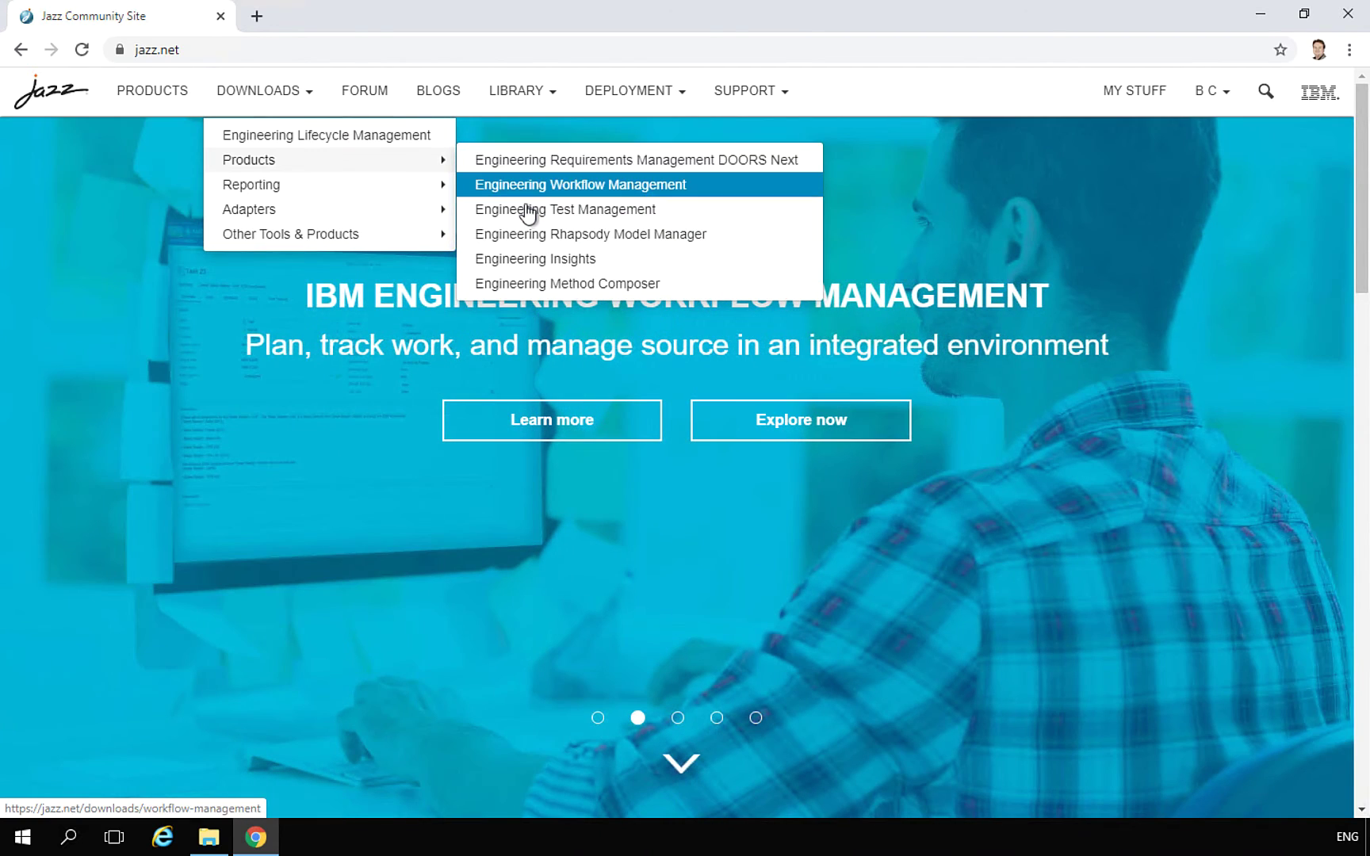
{"action": "key", "text": "Down"}
{"action": "key", "text": "Up"}
{"action": "key", "text": "Up"}
{"action": "key", "text": "Down"}
{"action": "key", "text": "Down"}
{"action": "key", "text": "Up"}
{"action": "key", "text": "Up"}
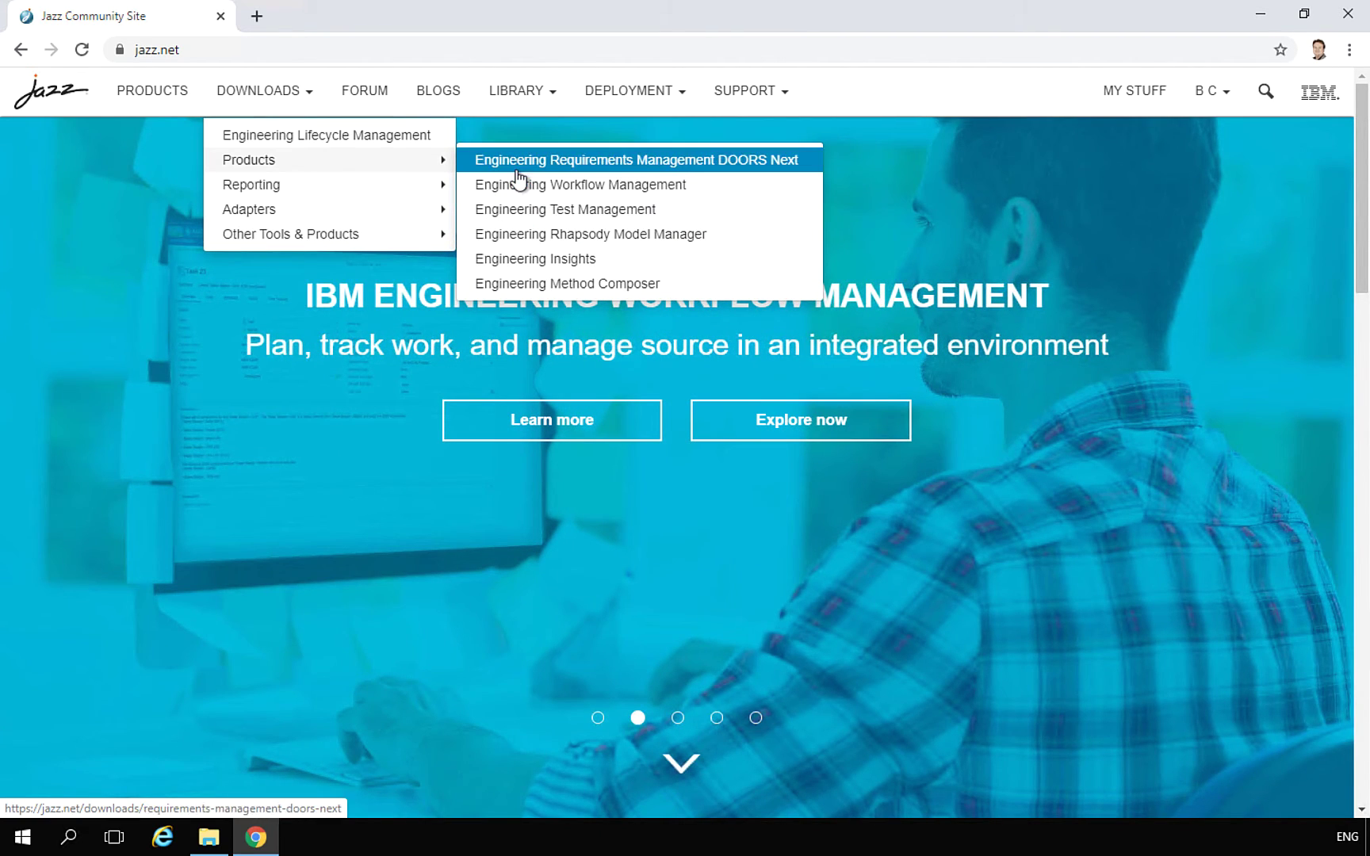
{"action": "key", "text": "Up"}
{"action": "key", "text": "Up"}
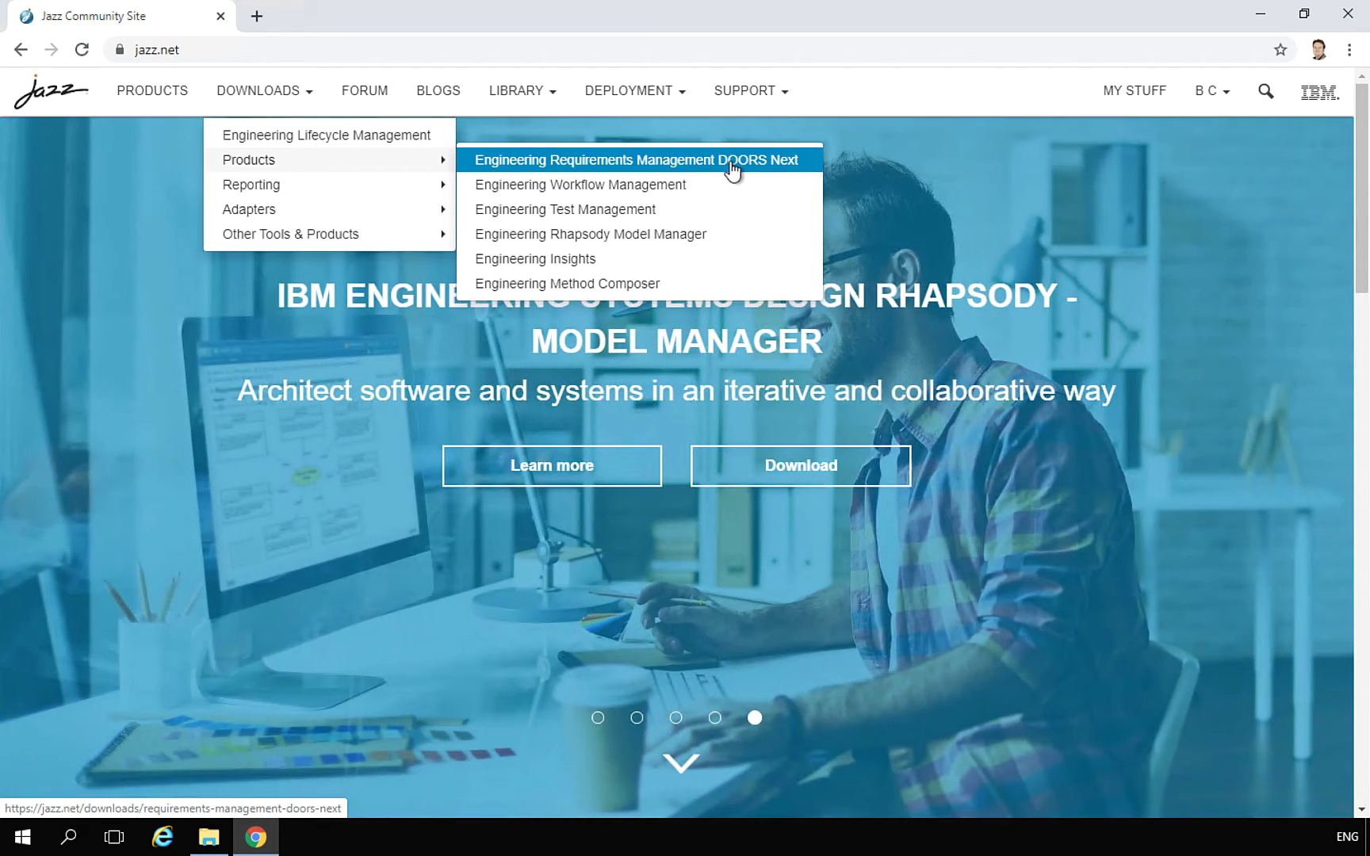
{"action": "key", "text": "Down"}
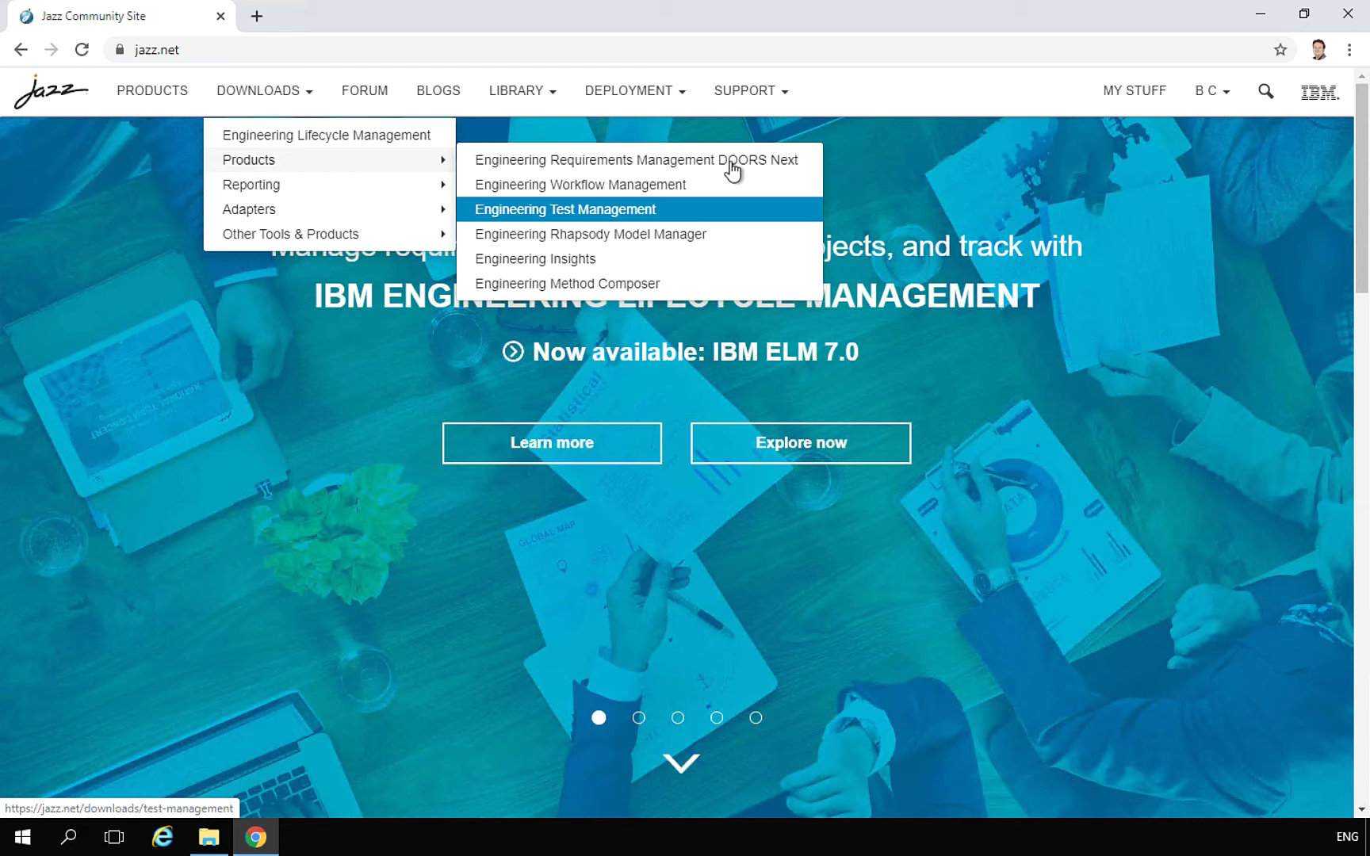
{"action": "key", "text": "Up"}
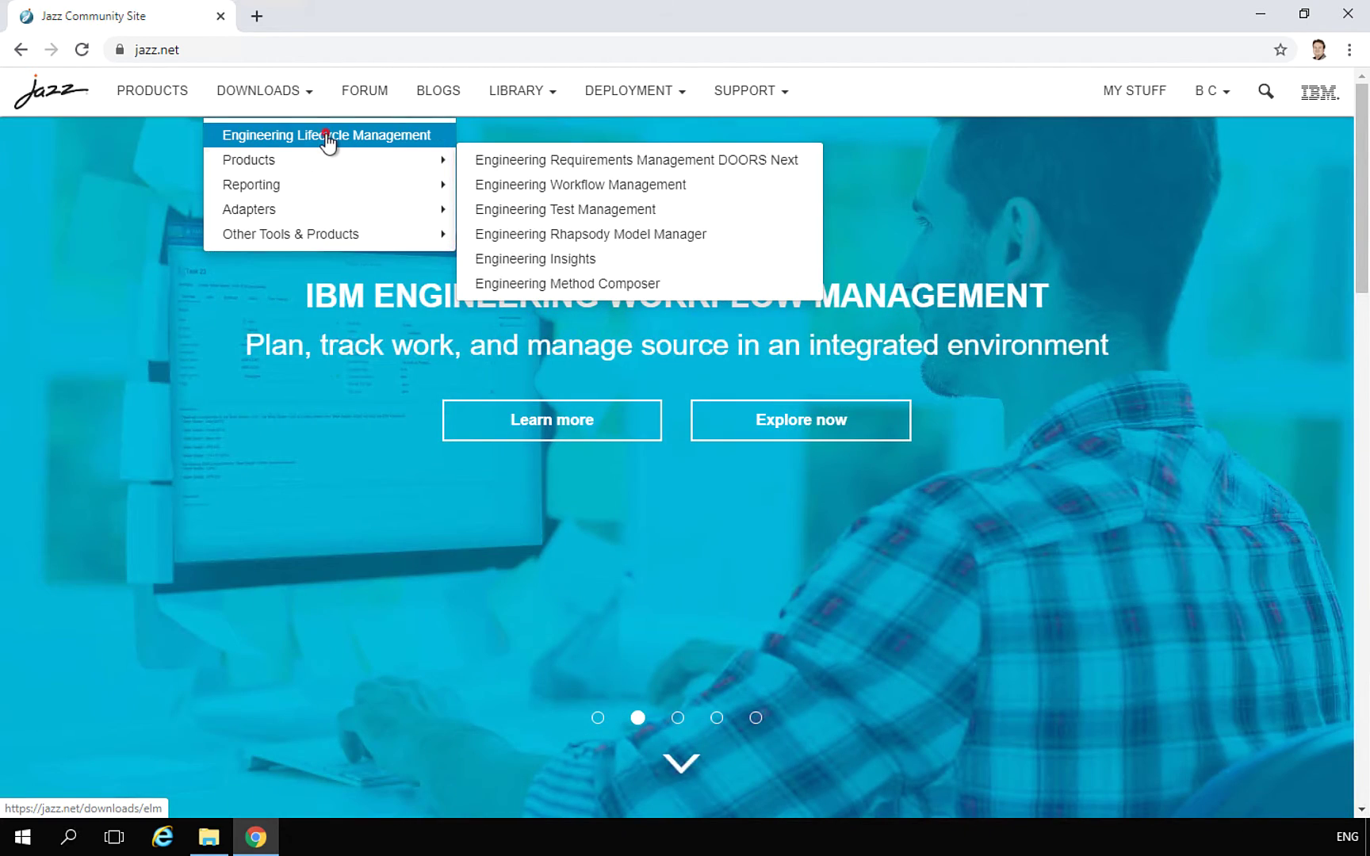
- Open the list of all downloads for the IBM Engineering Lifecycle Management 7.0 release
{"action": "left_click", "coordinate": [326, 135]}
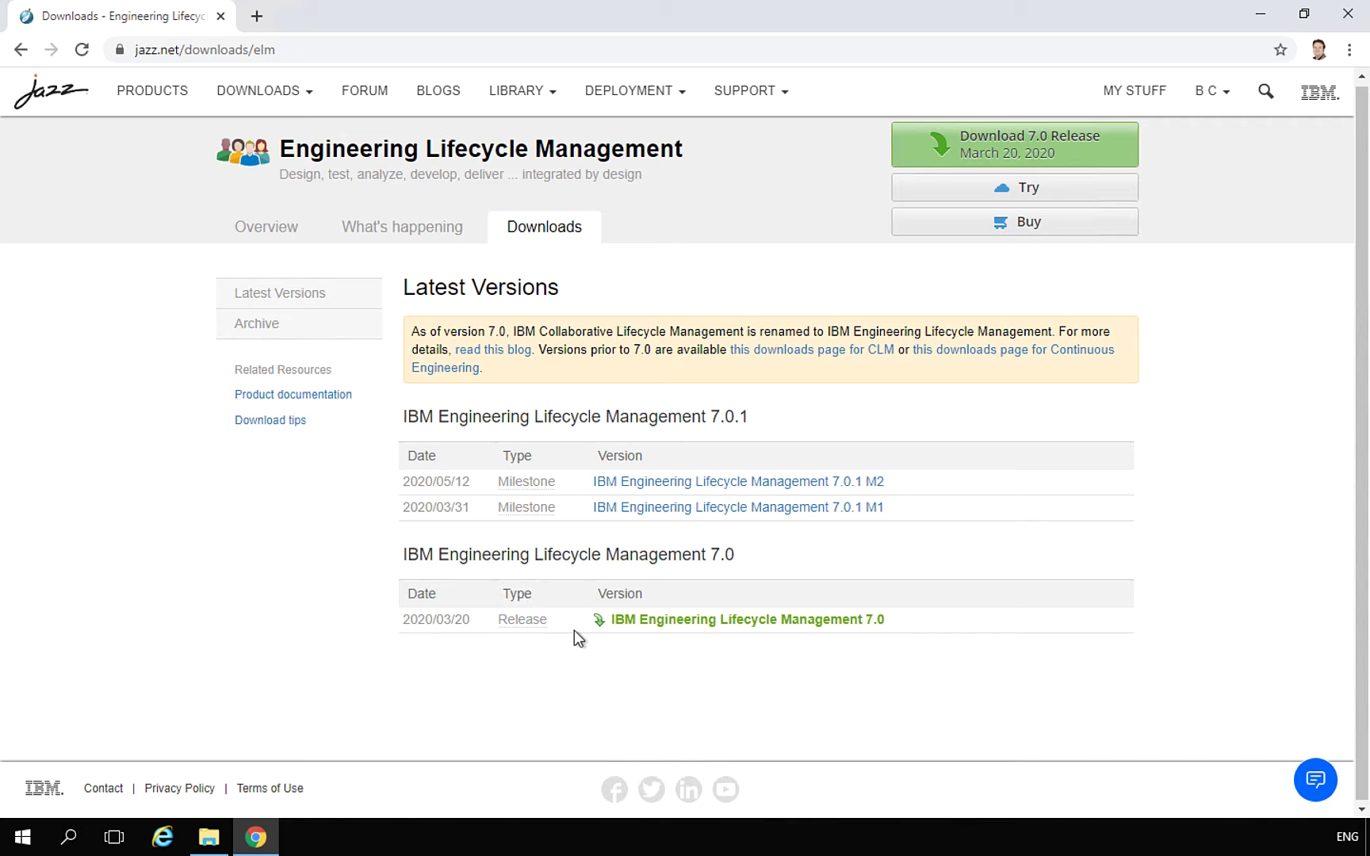
{"action": "left_click", "coordinate": [632, 626]}
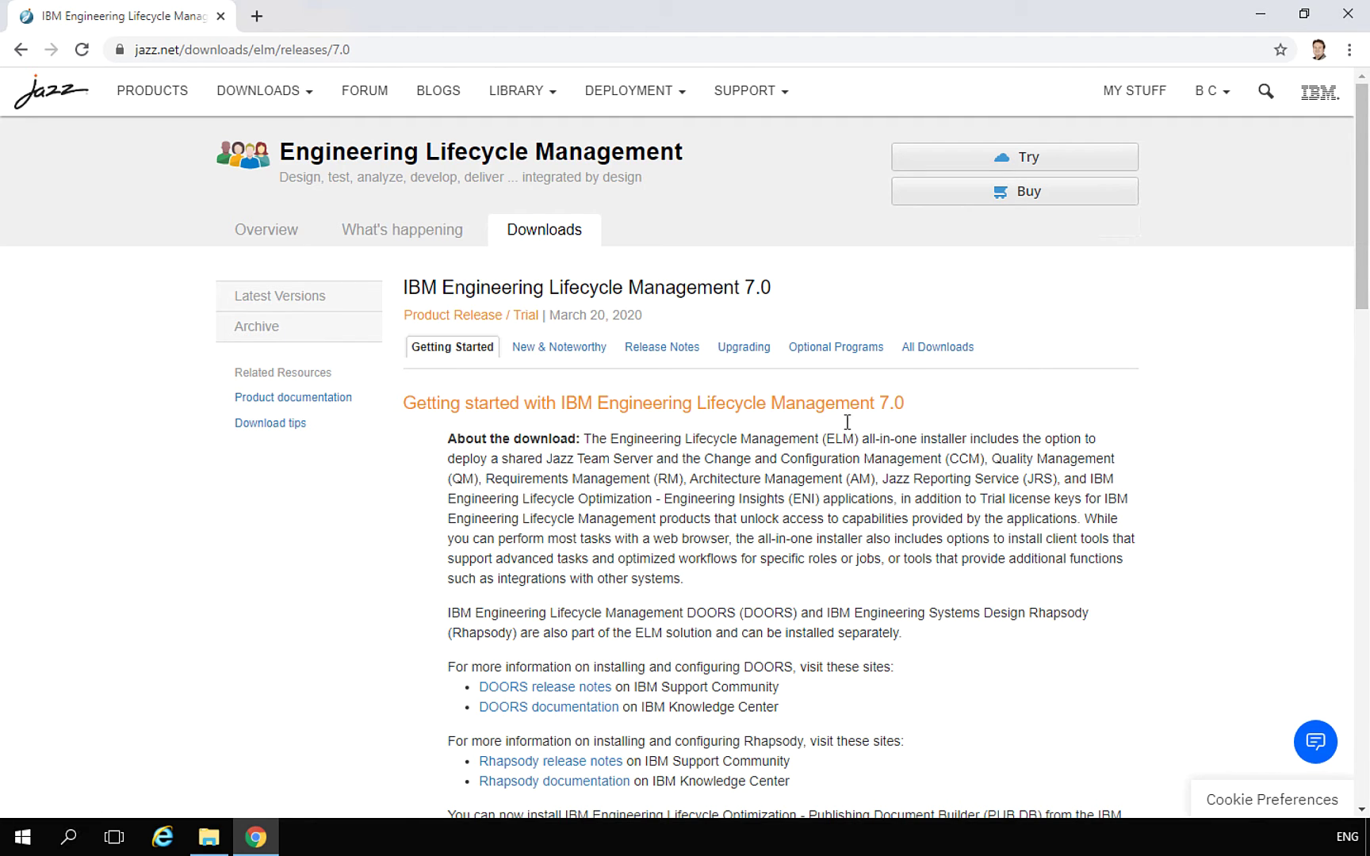
{"action": "left_click", "coordinate": [924, 355]}
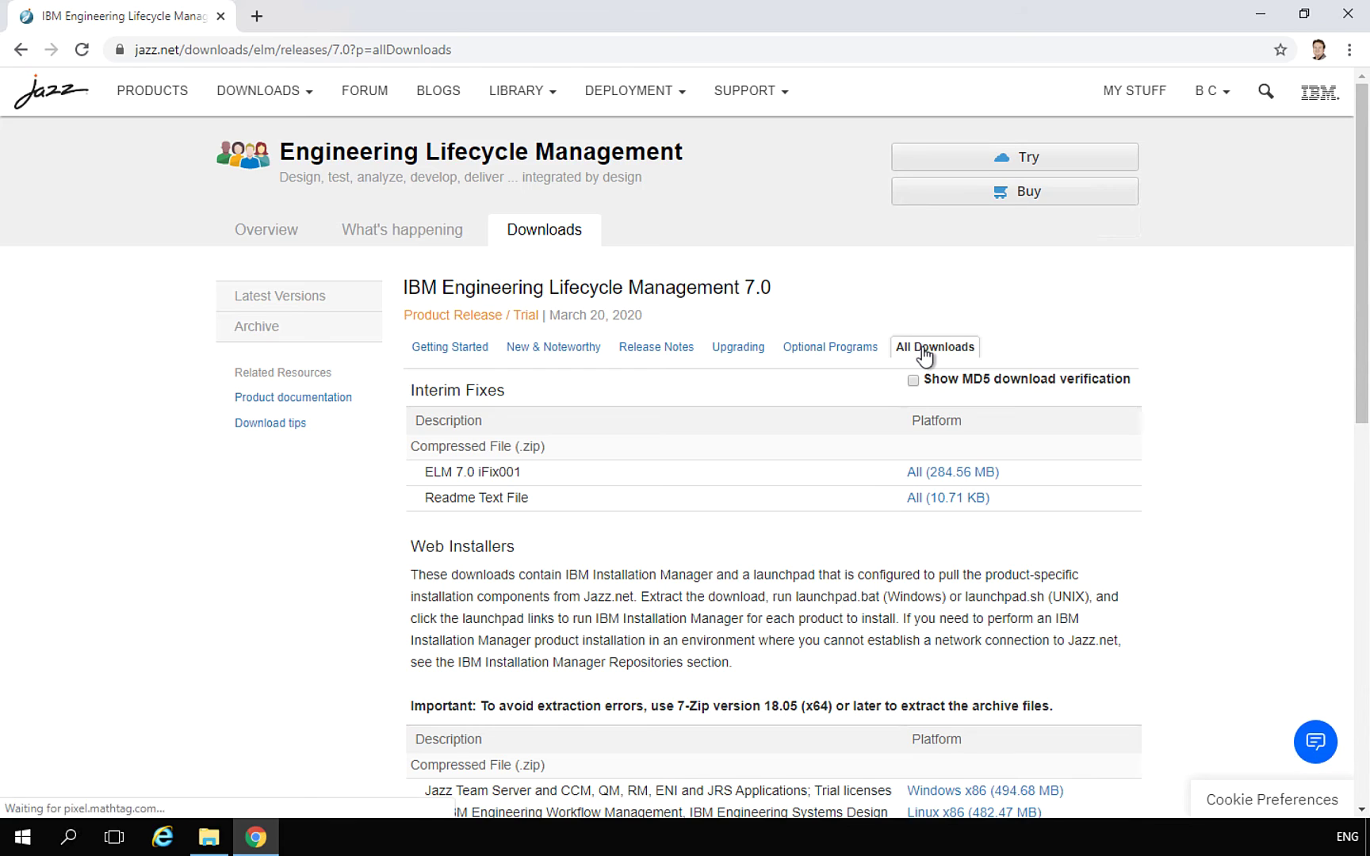
- Choose the all-platform Installation Manager repository containing Jazz Team Server and the CCM, QM, RM, ENI and JRS applications, and accept its license terms
{"action": "scroll", "coordinate": [924, 355], "scroll_direction": "down", "scroll_amount": 1}
{"action": "scroll", "coordinate": [925, 357], "scroll_direction": "down", "scroll_amount": 1}
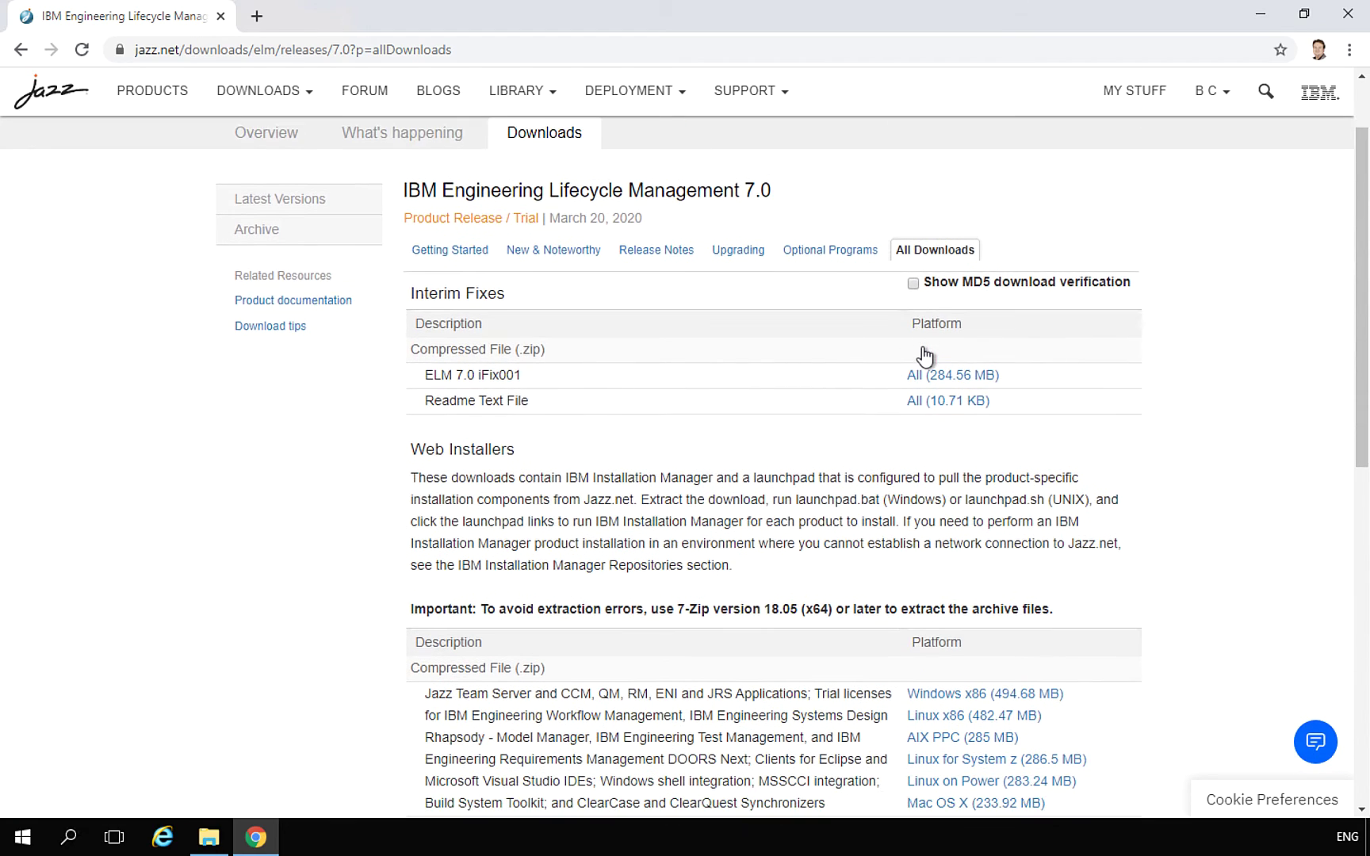
{"action": "scroll", "coordinate": [926, 357], "scroll_direction": "down", "scroll_amount": 1}
{"action": "scroll", "coordinate": [924, 355], "scroll_direction": "down", "scroll_amount": 2}
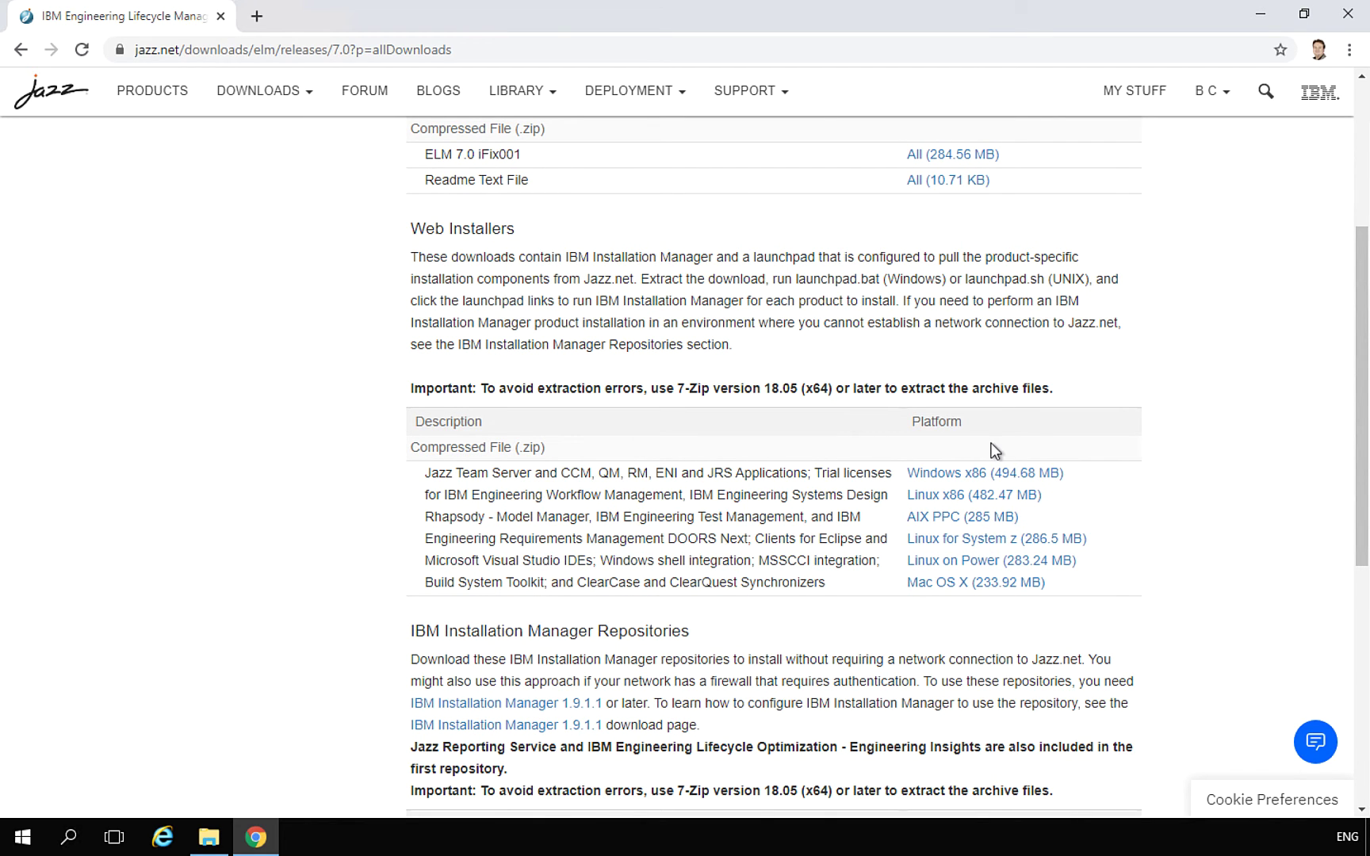
{"action": "scroll", "coordinate": [996, 451], "scroll_direction": "down", "scroll_amount": 2}
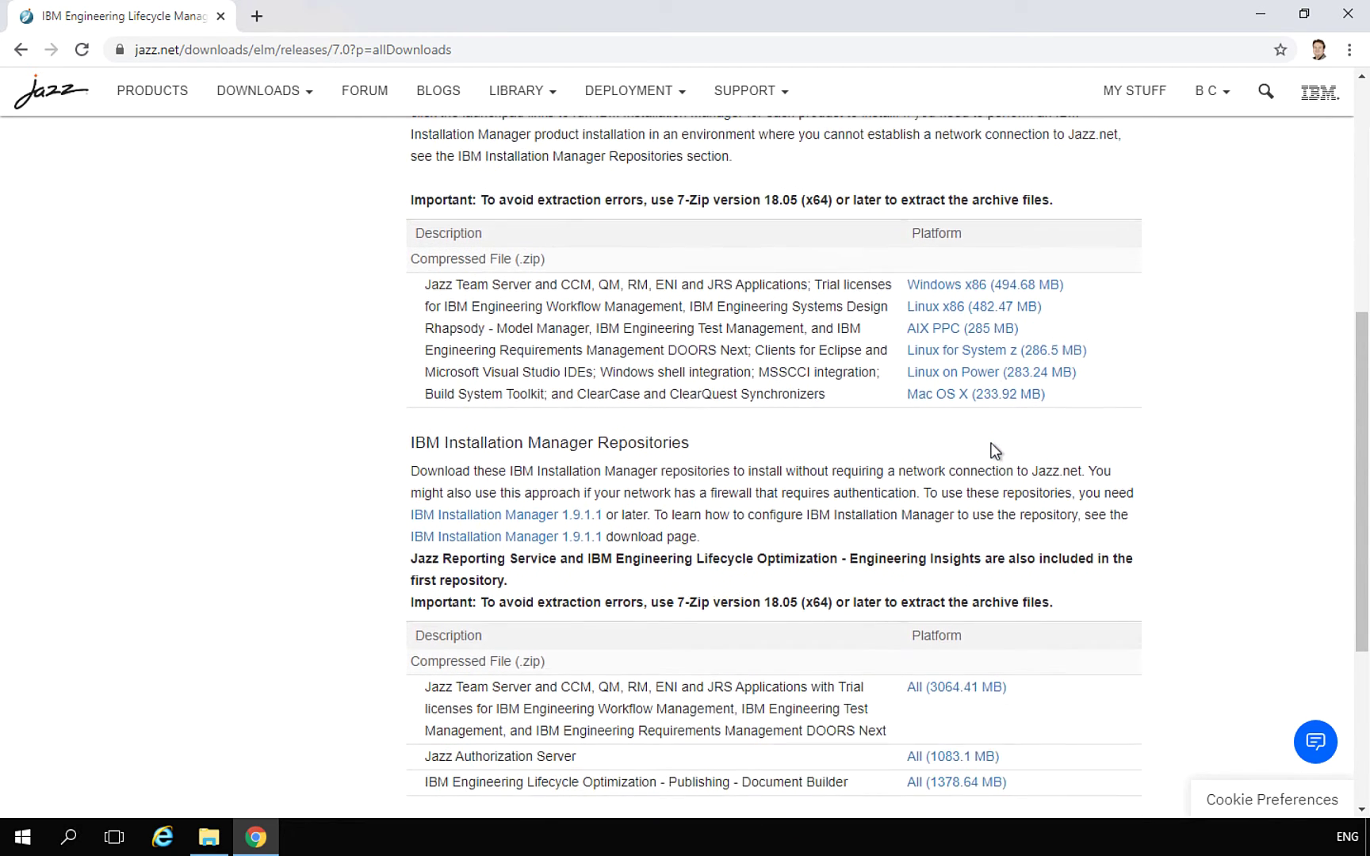
{"action": "scroll", "coordinate": [996, 450], "scroll_direction": "down", "scroll_amount": 1}
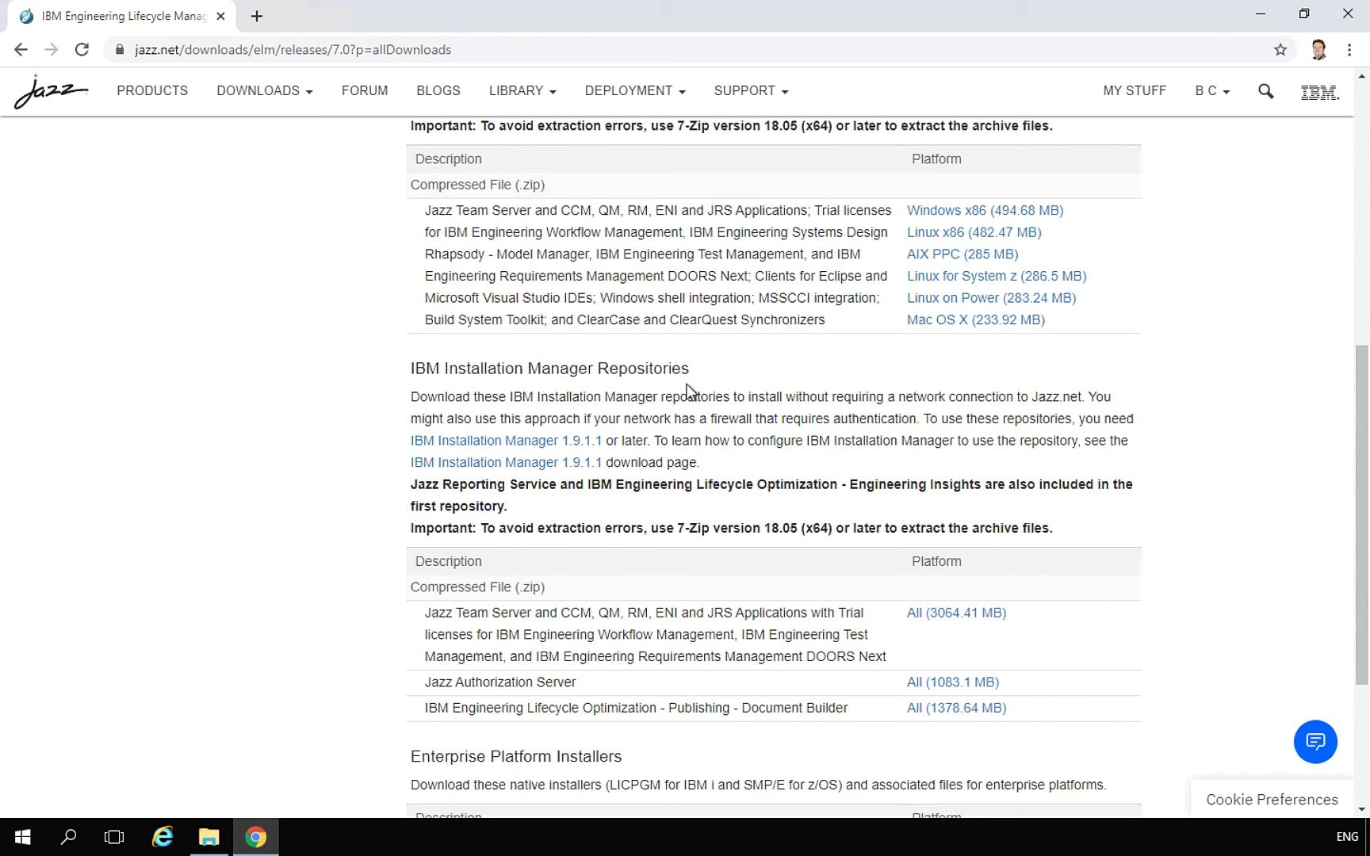
{"action": "scroll", "coordinate": [686, 391], "scroll_direction": "up", "scroll_amount": 1}
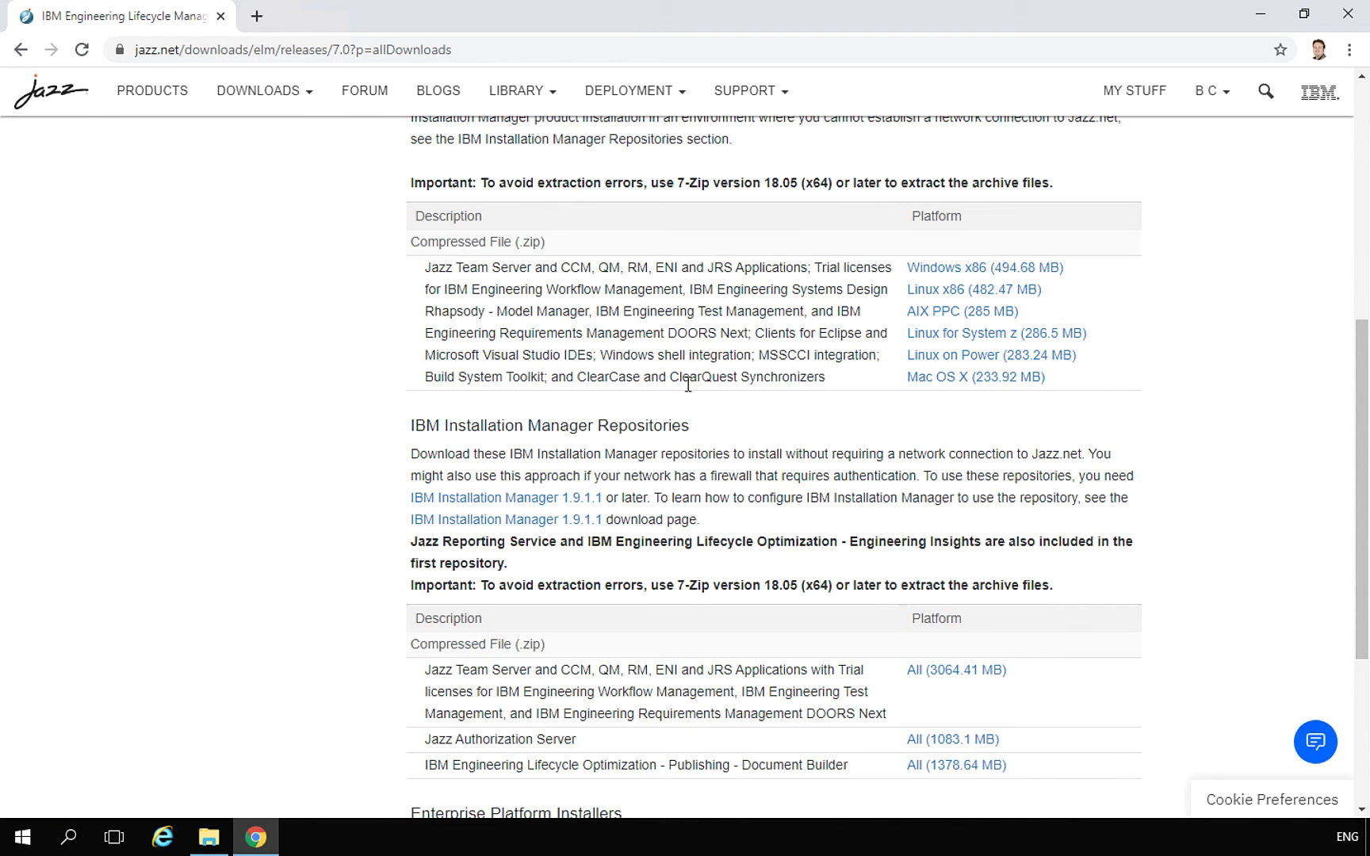
{"action": "scroll", "coordinate": [689, 385], "scroll_direction": "down", "scroll_amount": 1}
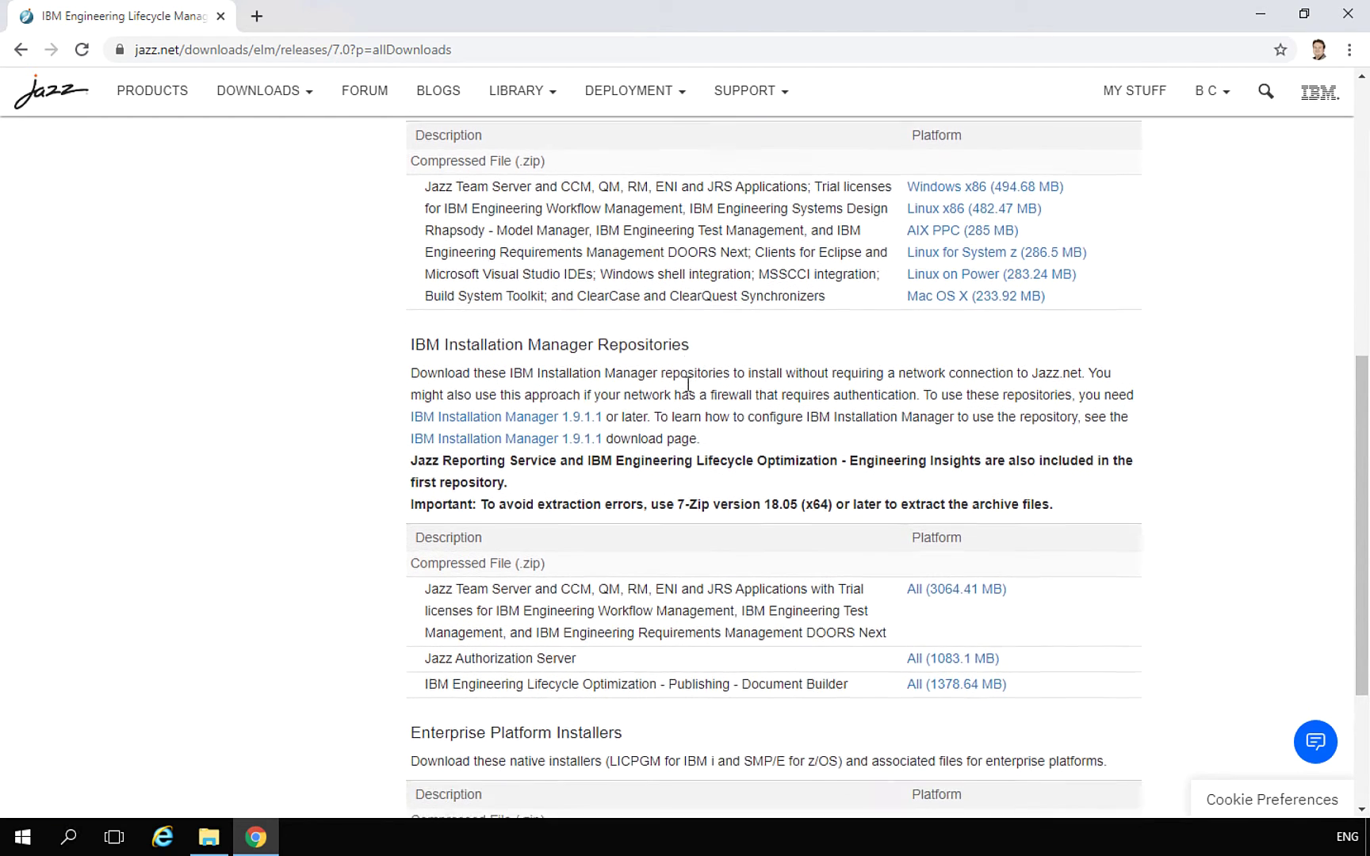
{"action": "scroll", "coordinate": [689, 385], "scroll_direction": "down", "scroll_amount": 1}
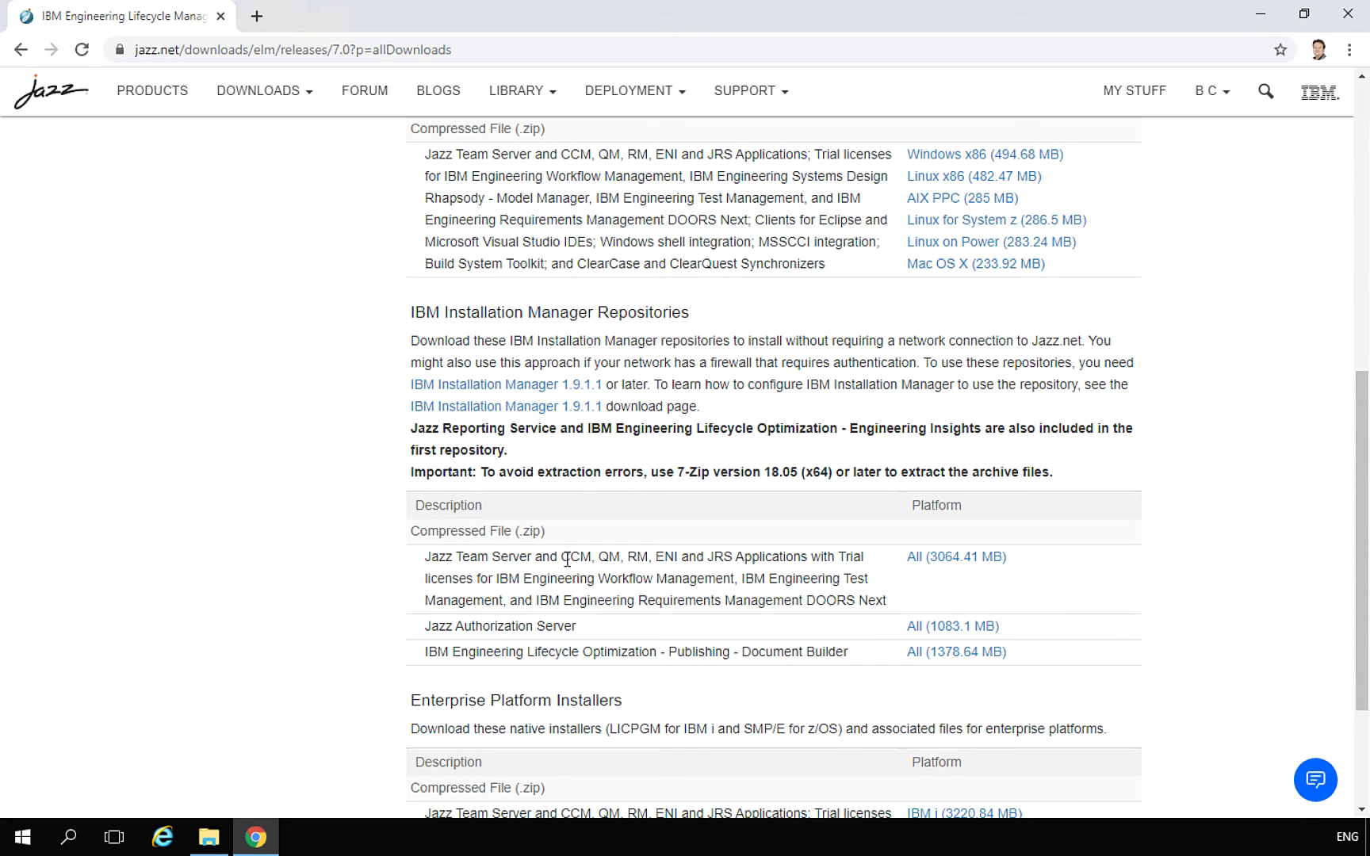
{"action": "left_click", "coordinate": [934, 560]}
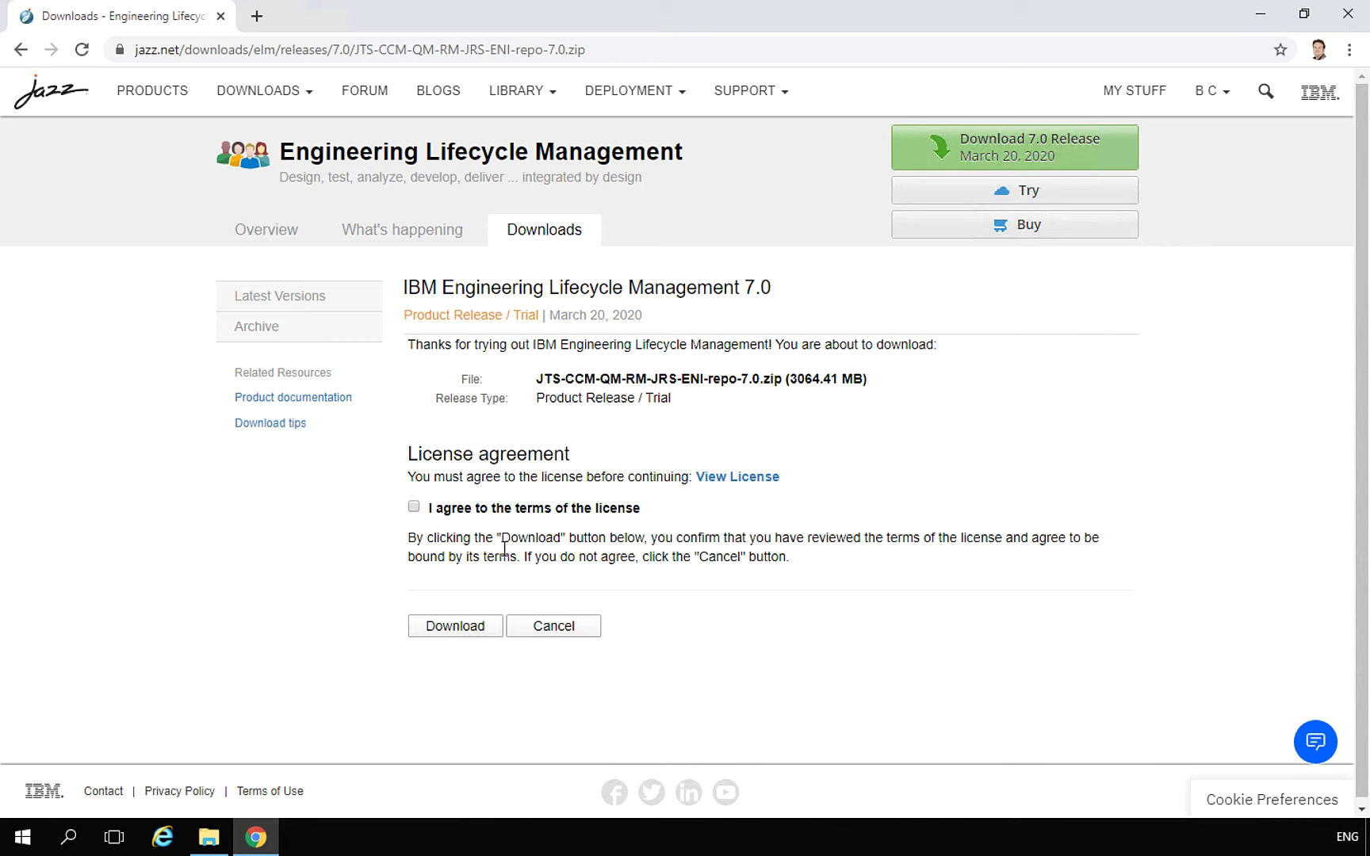
{"action": "left_click", "coordinate": [414, 508]}
- In File Explorer, extract the downloaded JTS-CCM-QM-RM-JRS-ENI-repo-7.0 archive with 7-Zip into a folder of the same name, and close the window
{"action": "left_click", "coordinate": [212, 837]}
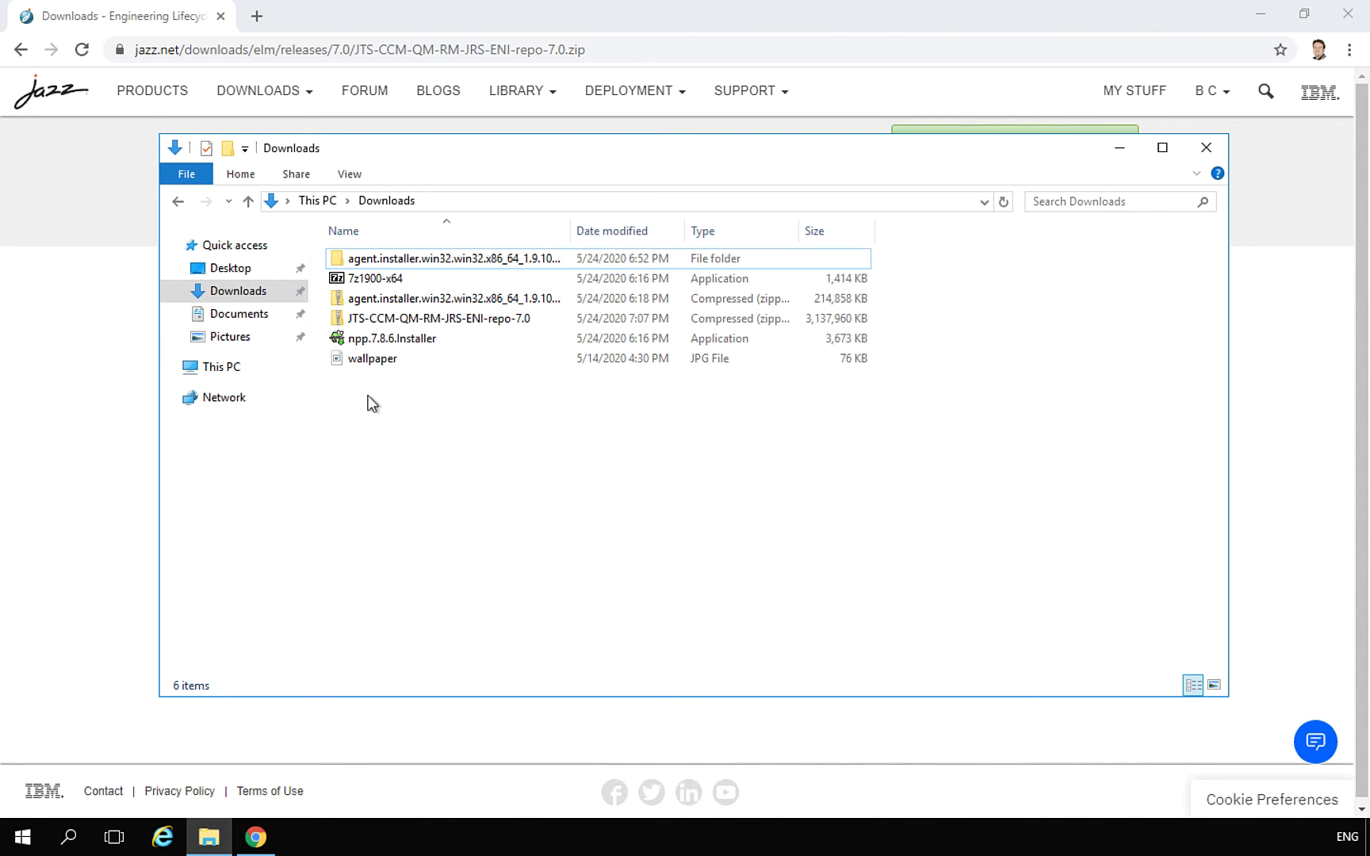
{"action": "left_click", "coordinate": [372, 319]}
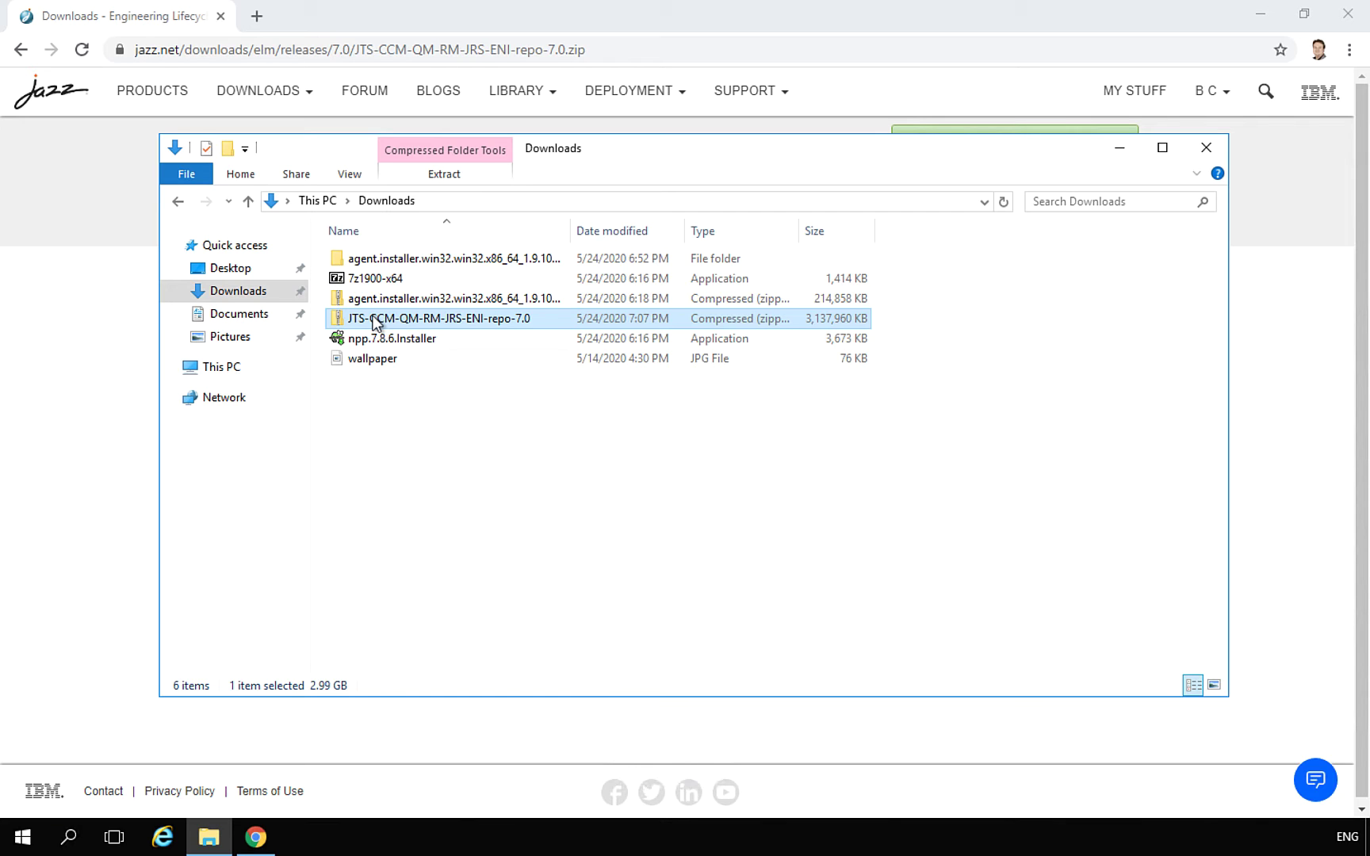
{"action": "right_click", "coordinate": [376, 322]}
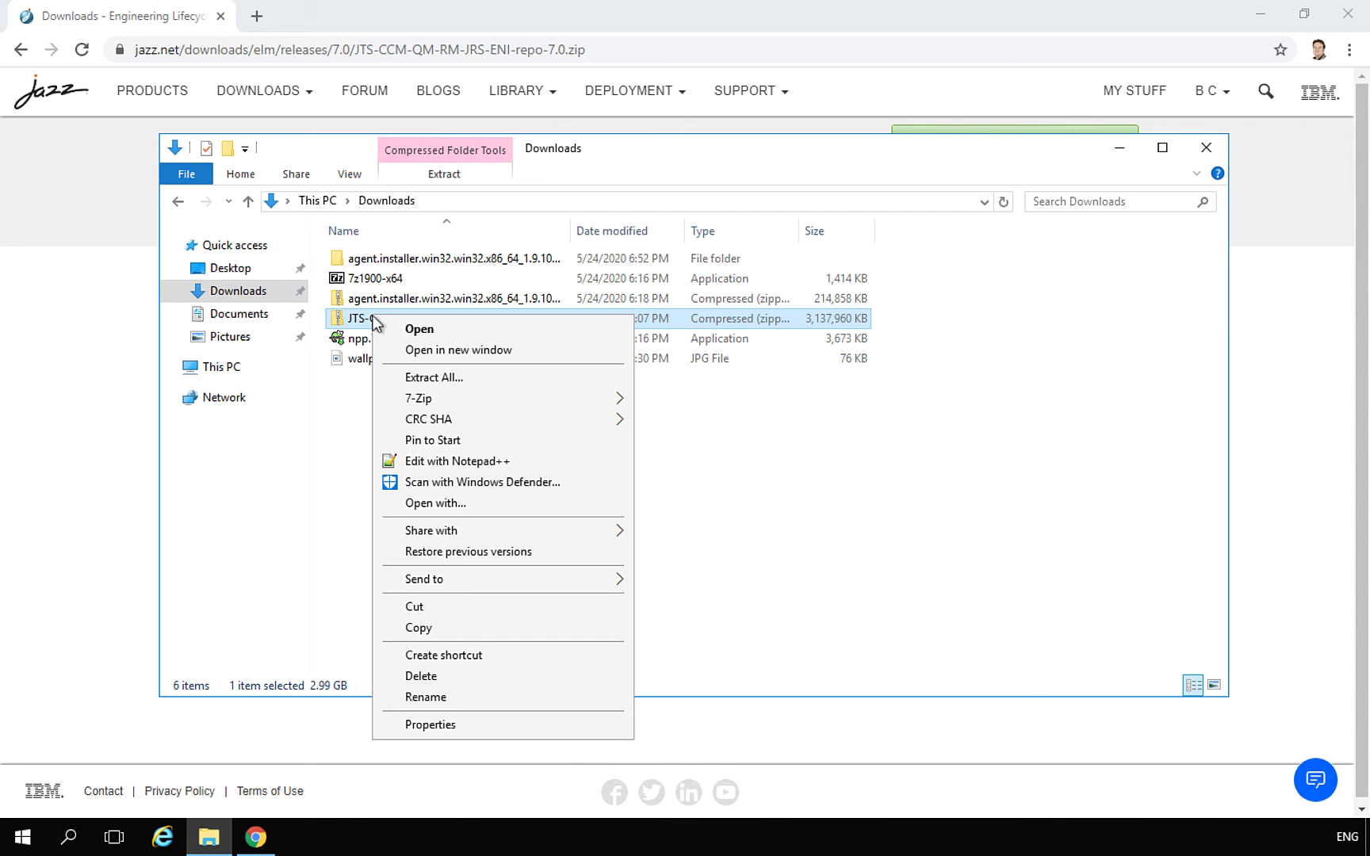
{"action": "mouse_move", "coordinate": [615, 405]}
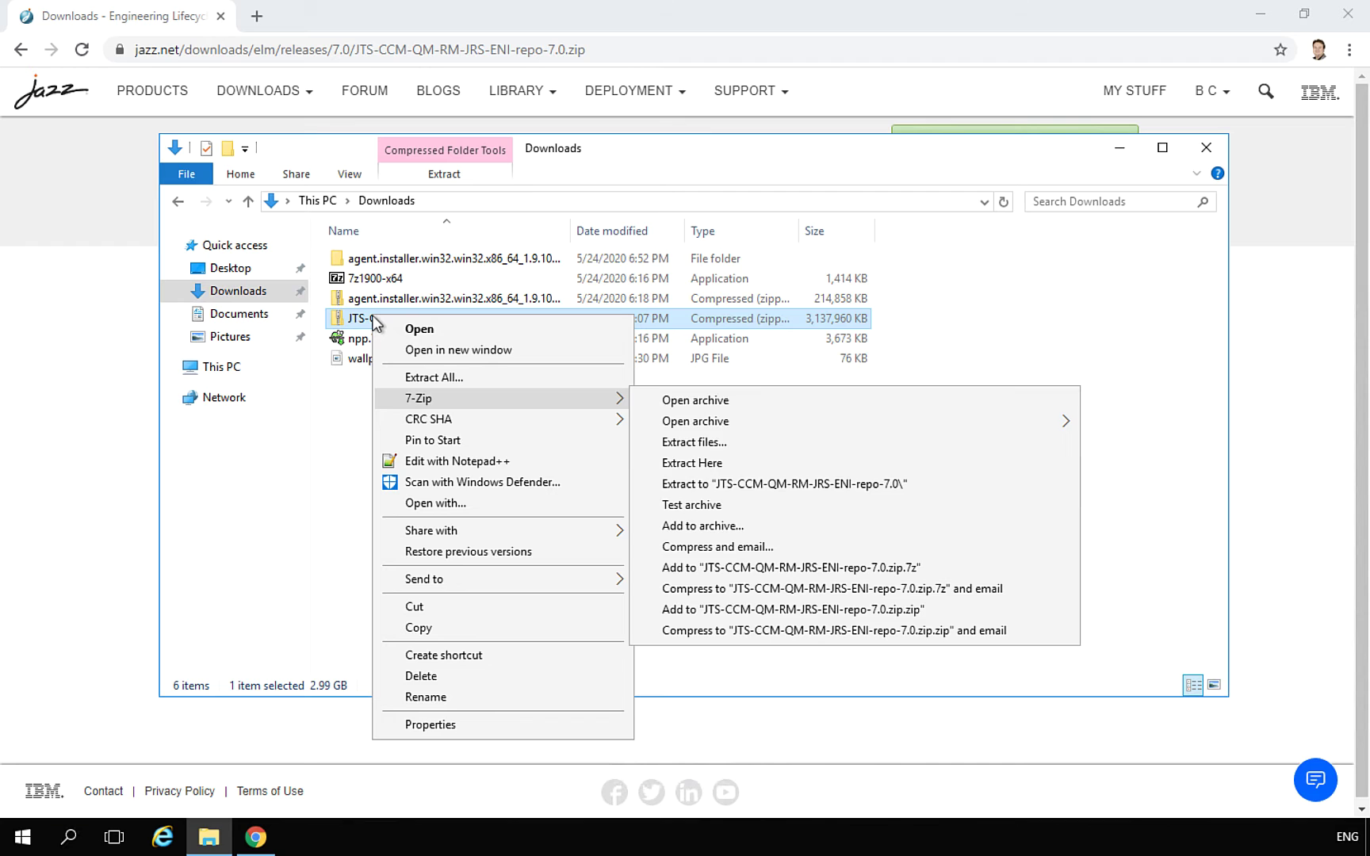
{"action": "key", "text": "Right"}
{"action": "key", "text": "Down"}
{"action": "key", "text": "Down"}
{"action": "left_click", "coordinate": [850, 483]}
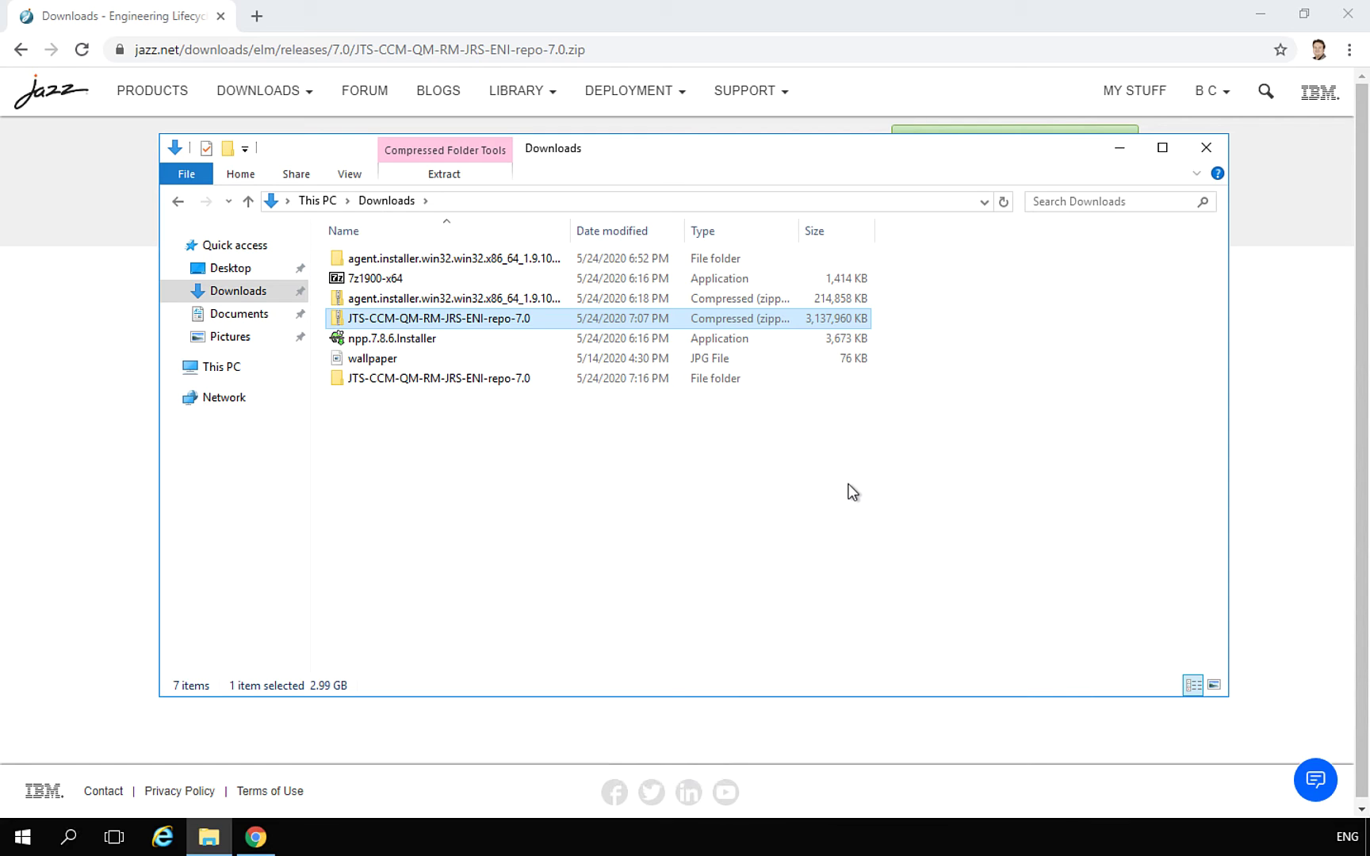
{"action": "left_click", "coordinate": [1204, 148]}
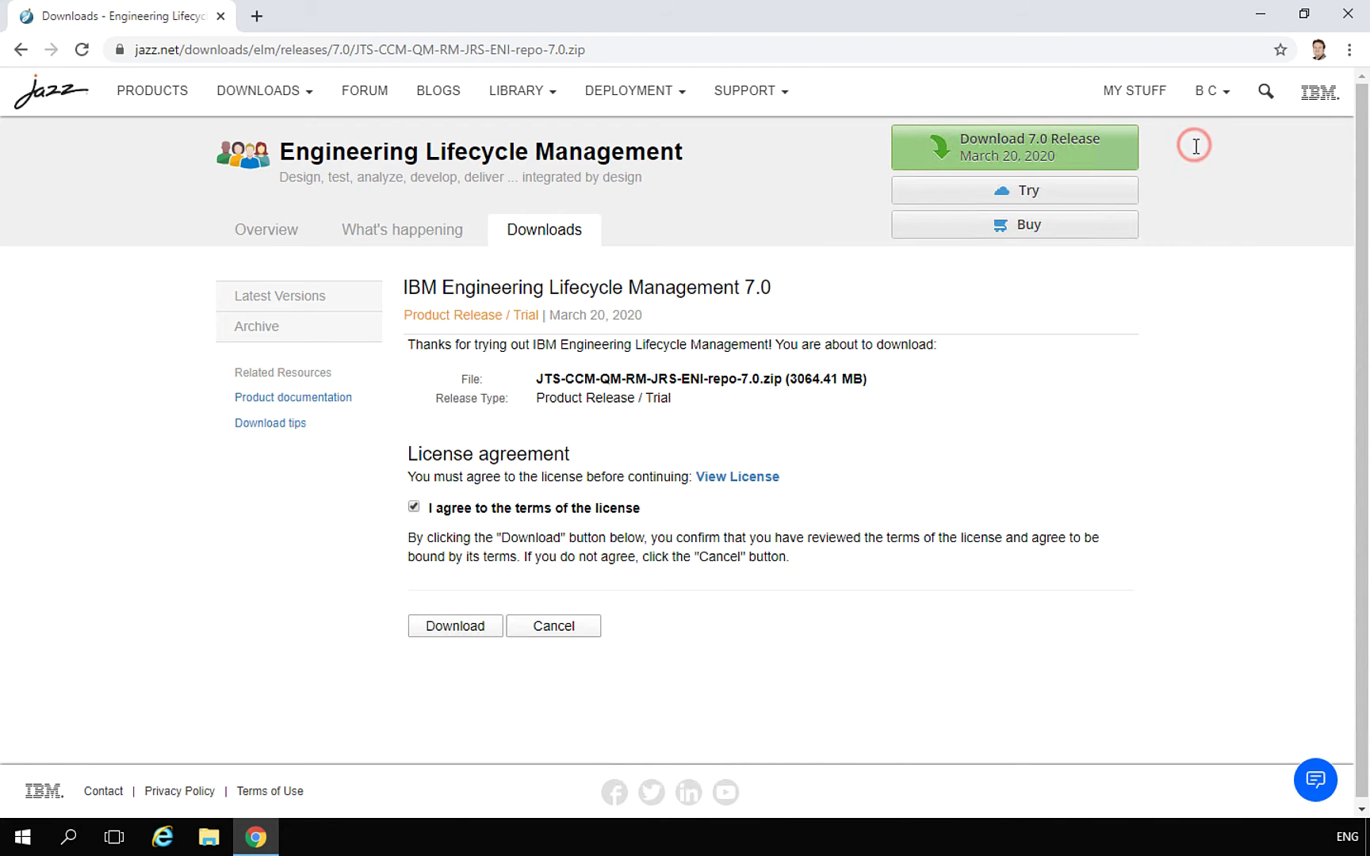
{"action": "left_click", "coordinate": [23, 839]}
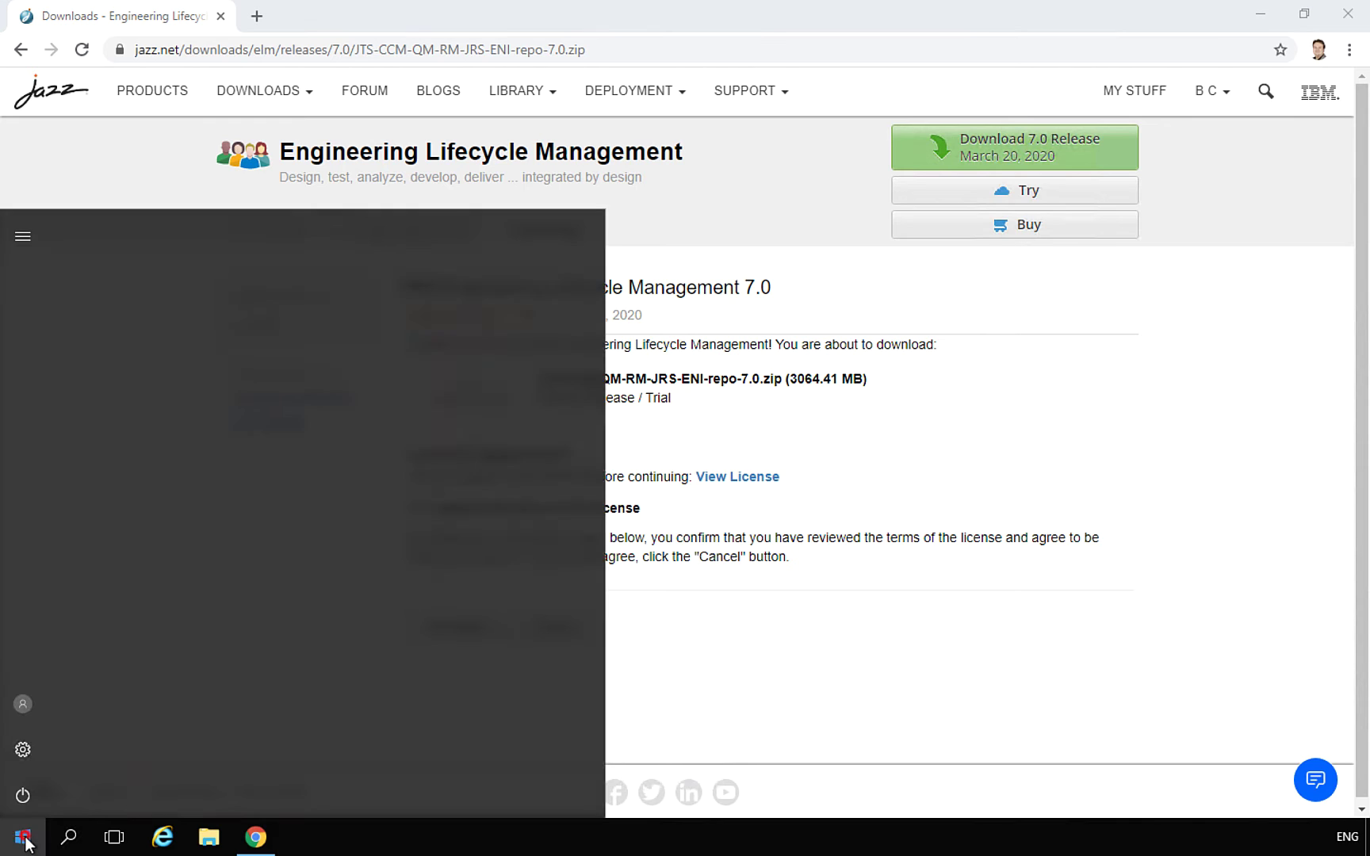
{"action": "type", "text": "insta"}
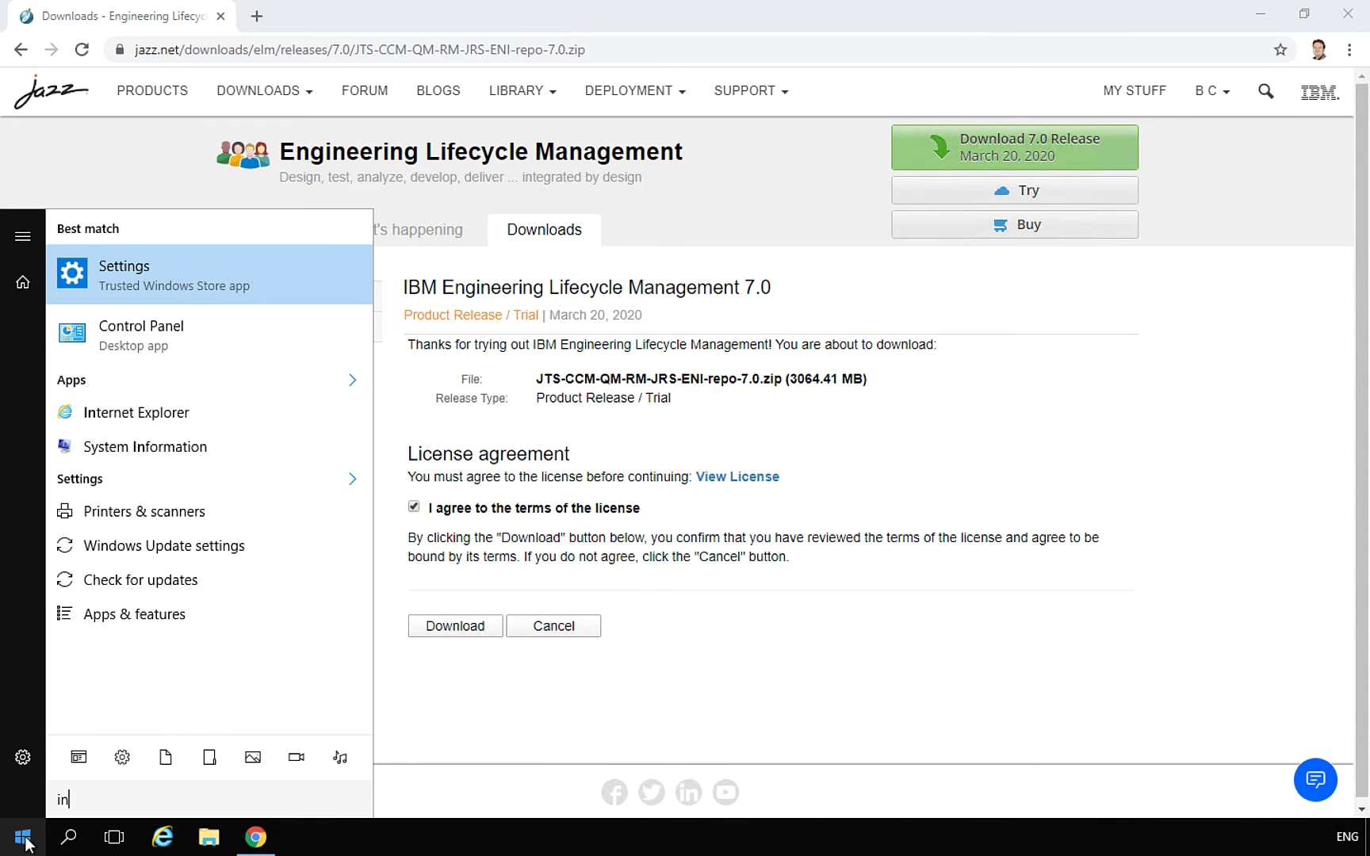
{"action": "key", "text": "BackSpace"}
{"action": "key", "text": "BackSpace"}
{"action": "key", "text": "BackSpace"}
{"action": "key", "text": "BackSpace"}
{"action": "key", "text": "BackSpace"}
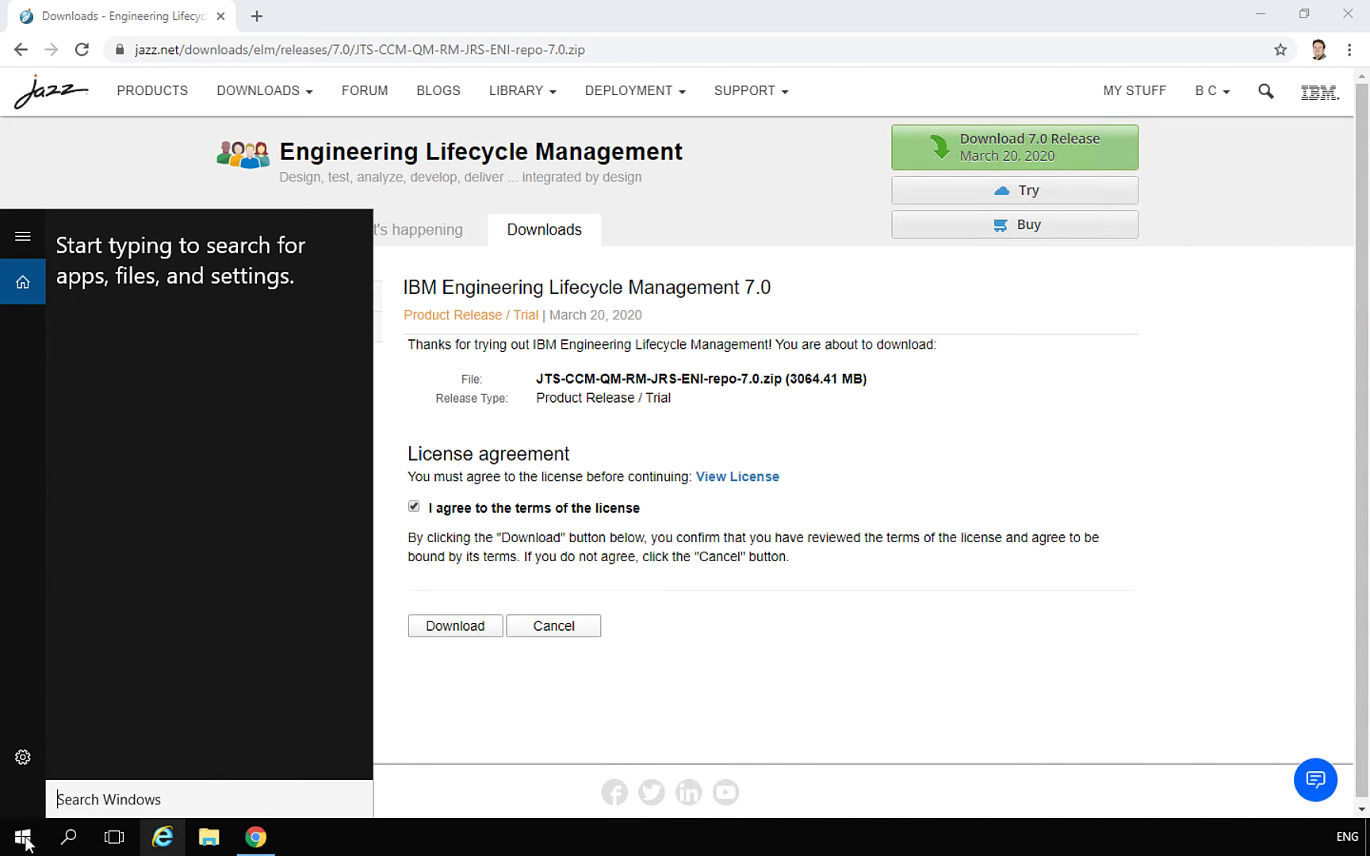
{"action": "left_click", "coordinate": [449, 675]}
- Start IBM Installation Manager with administrator rights and maximize its window
{"action": "left_click", "coordinate": [41, 839]}
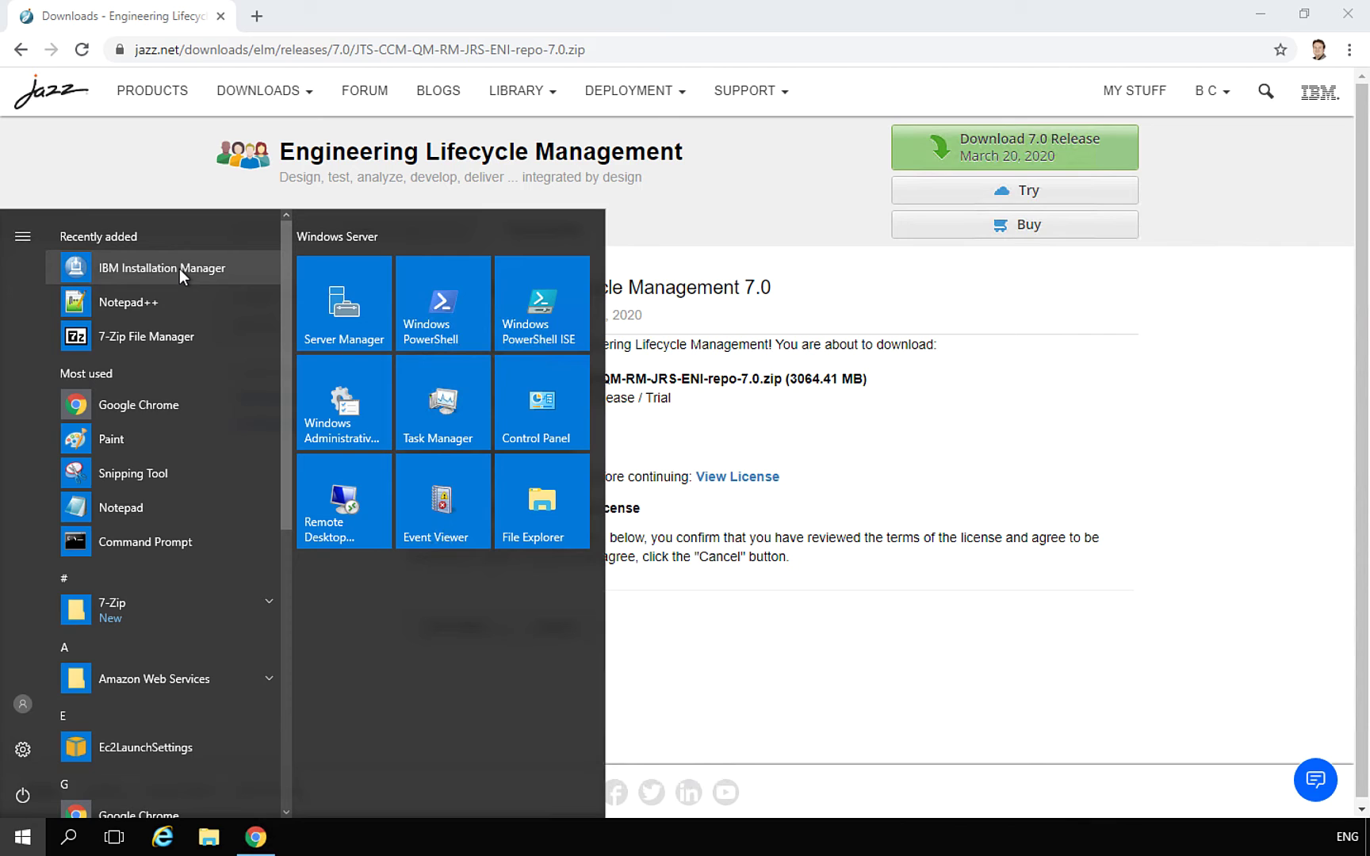
{"action": "right_click", "coordinate": [178, 268]}
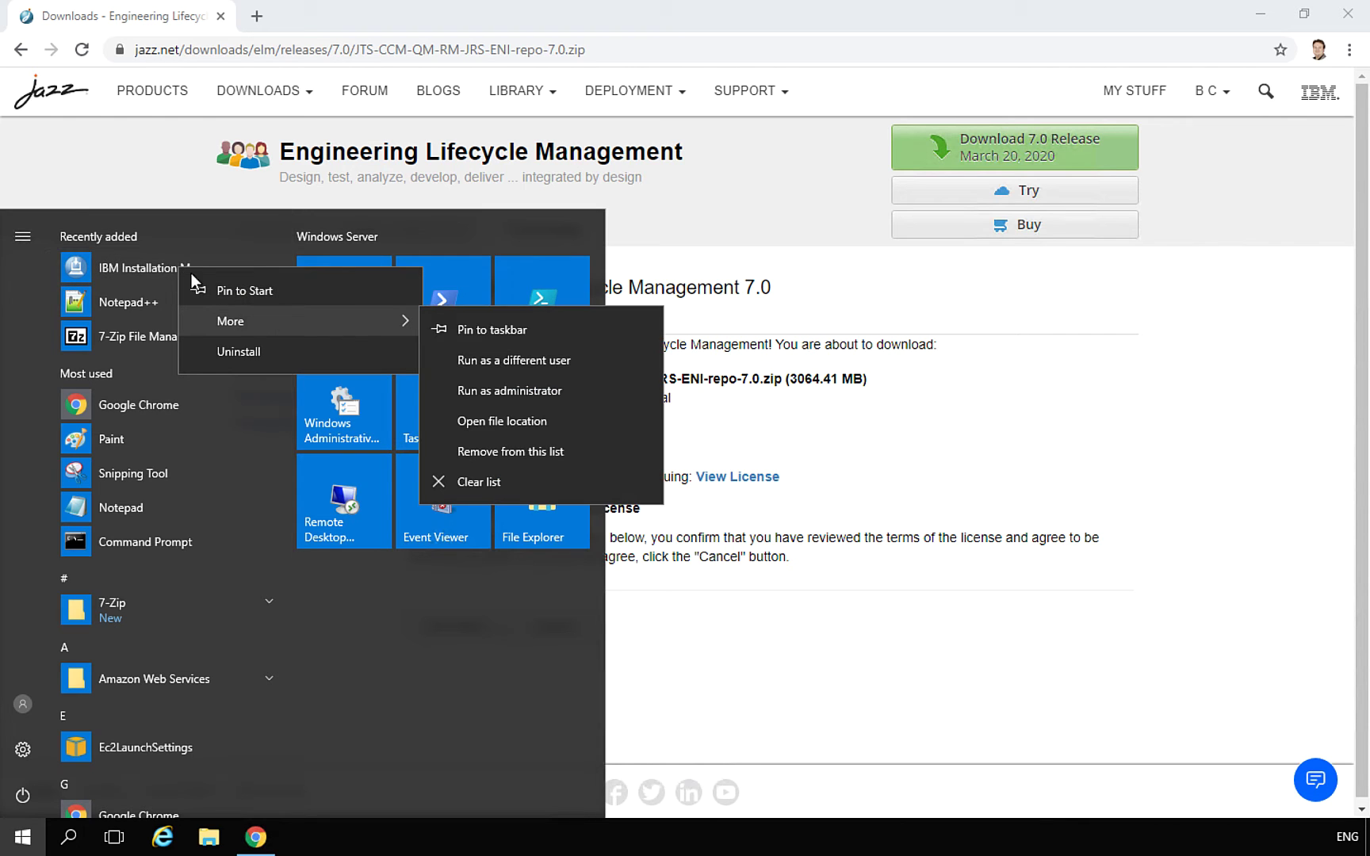
{"action": "left_click", "coordinate": [508, 394]}
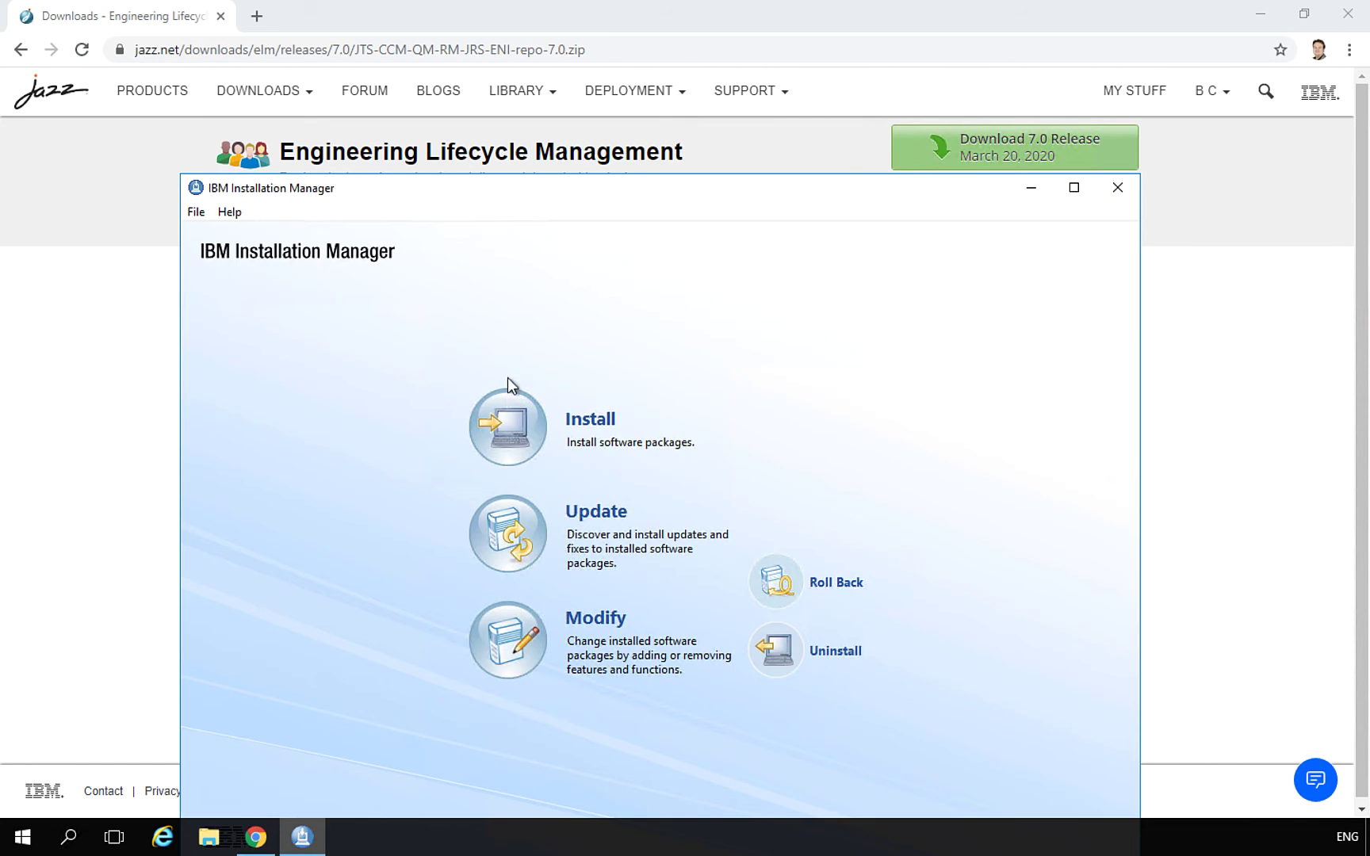
{"action": "left_click_drag", "start_coordinate": [499, 188], "coordinate": [497, 115]}
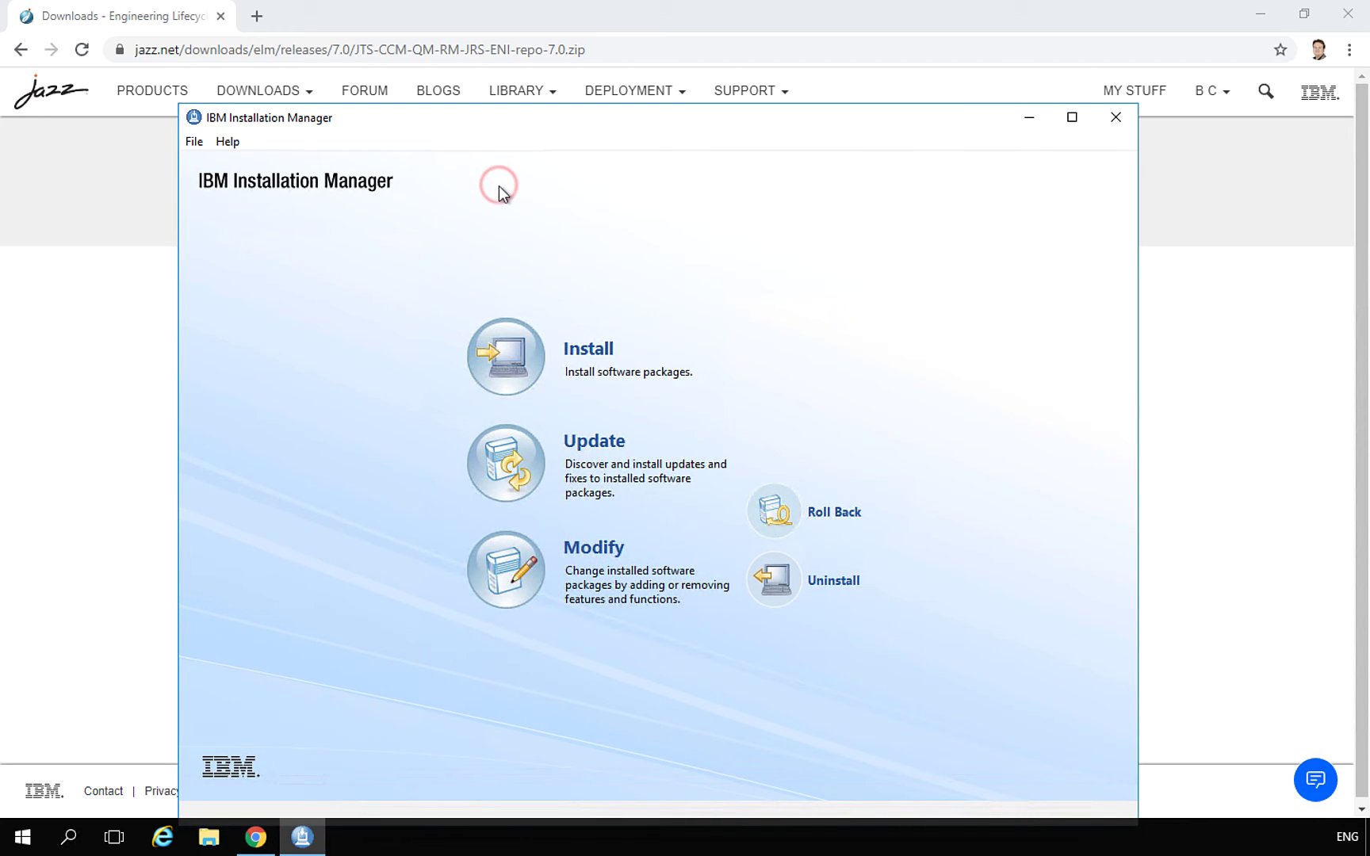
{"action": "double_click", "coordinate": [496, 114]}
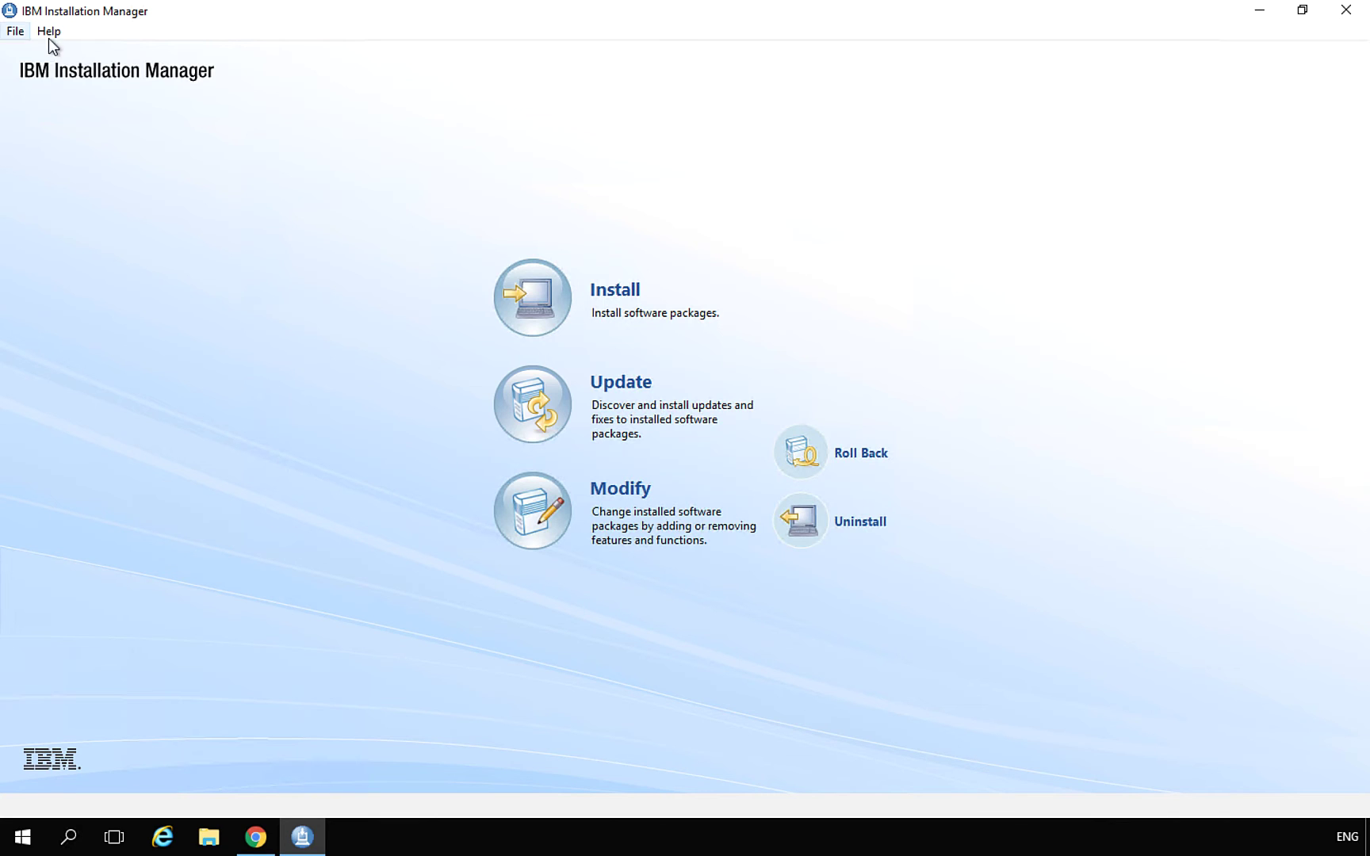
- In the preferences, add repository.config from the extracted JTS-CCM-QM-RM-JRS-ENI-repo-7.0 folder in Downloads as a repository, and save the change
{"action": "left_click", "coordinate": [15, 31]}
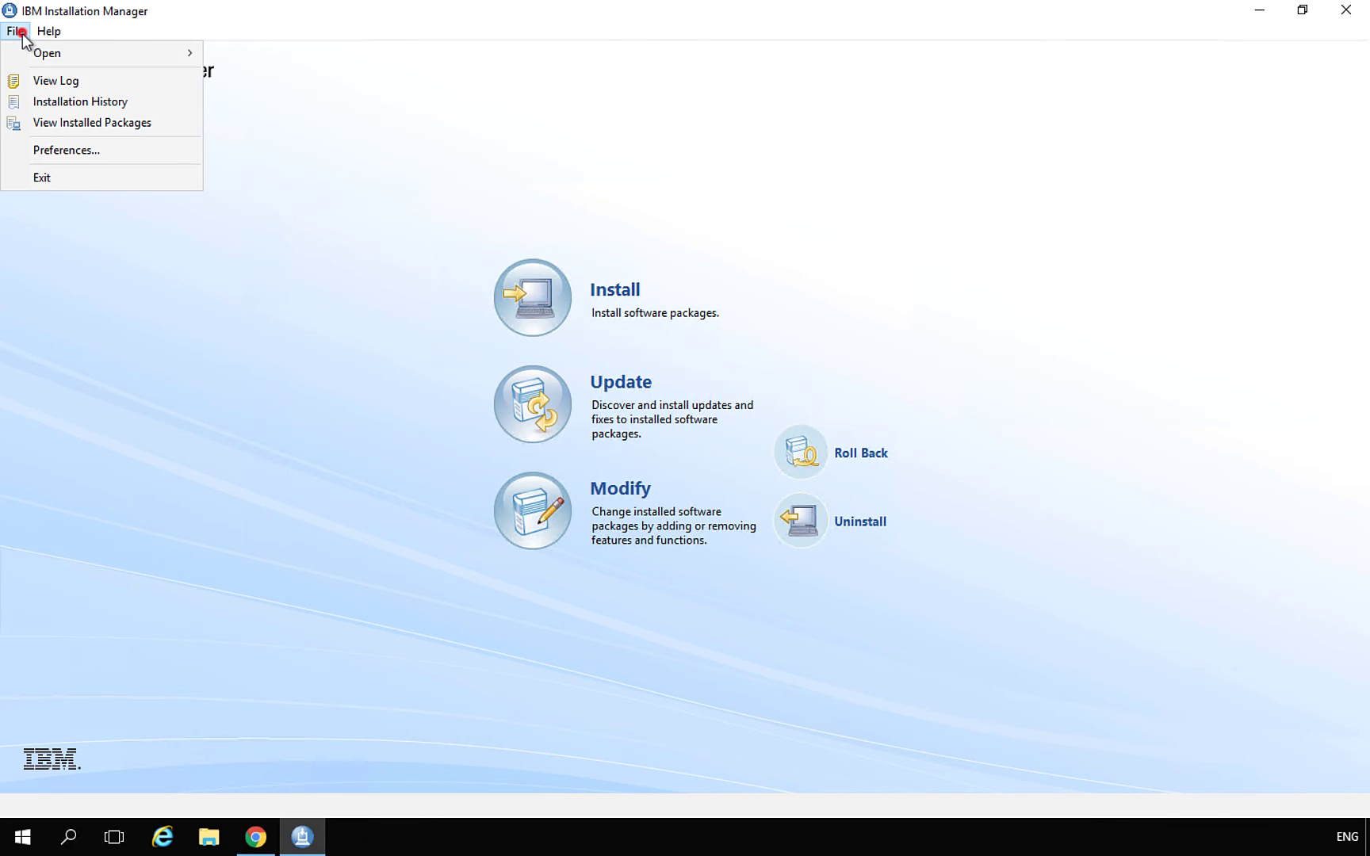
{"action": "left_click", "coordinate": [67, 150]}
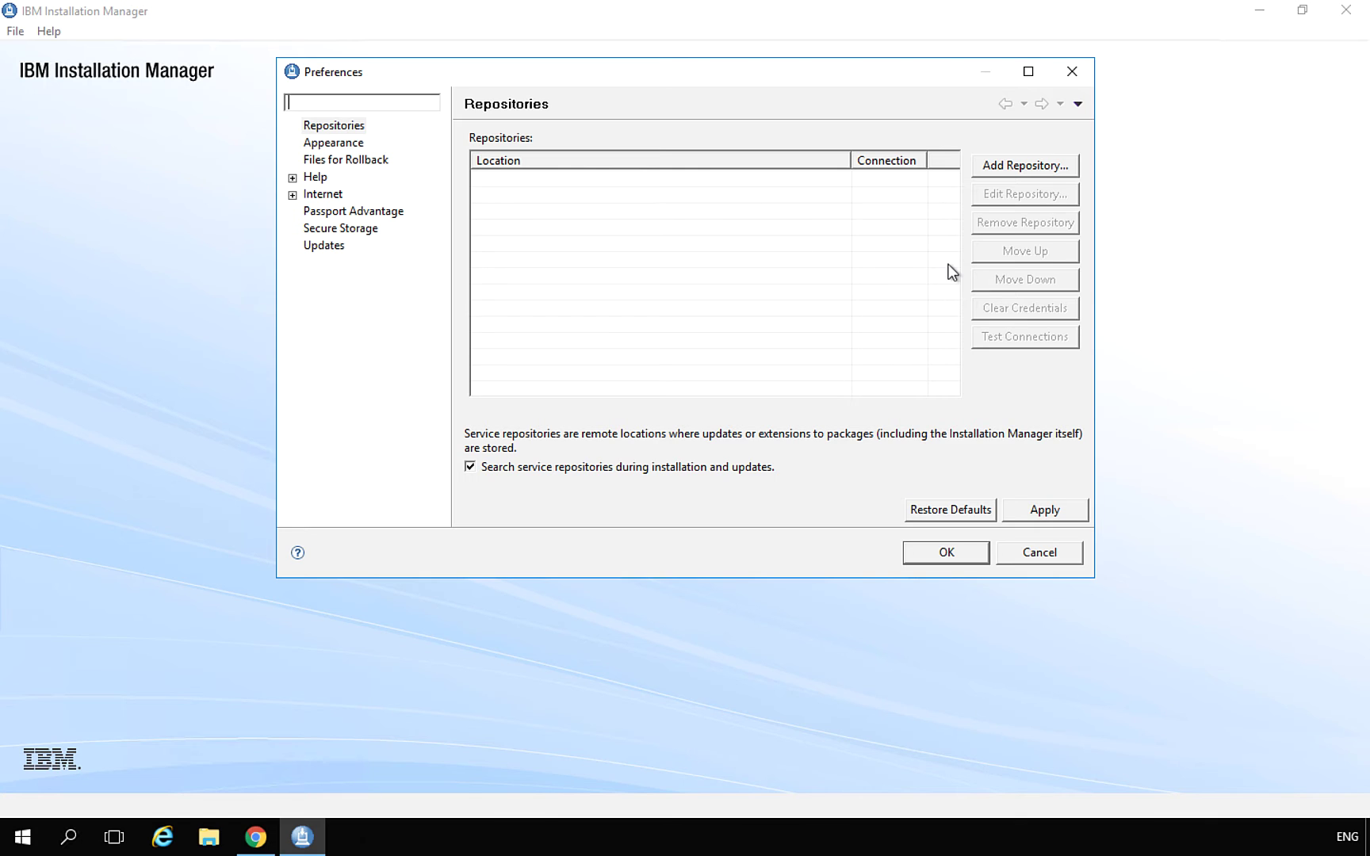
{"action": "left_click", "coordinate": [1003, 171]}
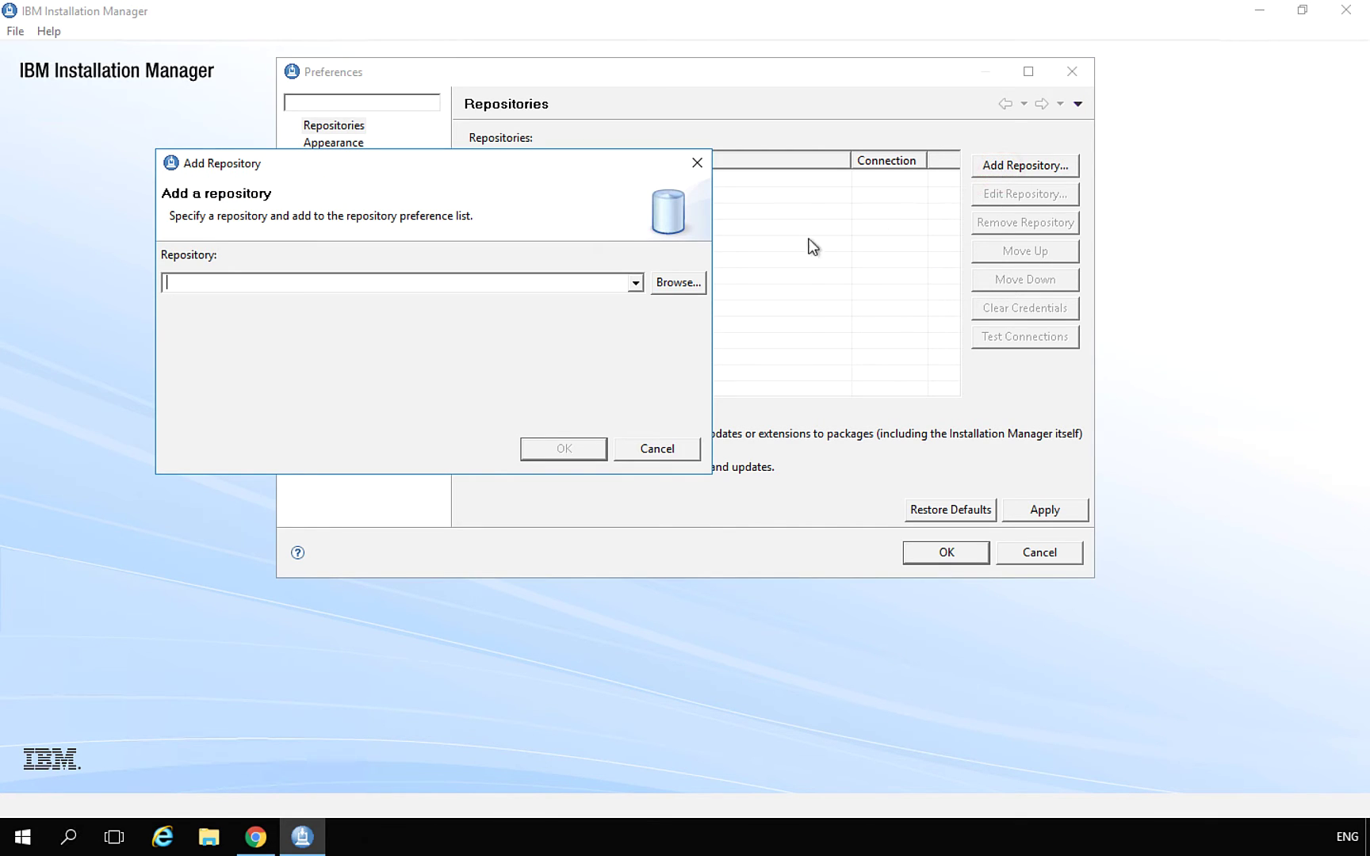
{"action": "left_click", "coordinate": [683, 283]}
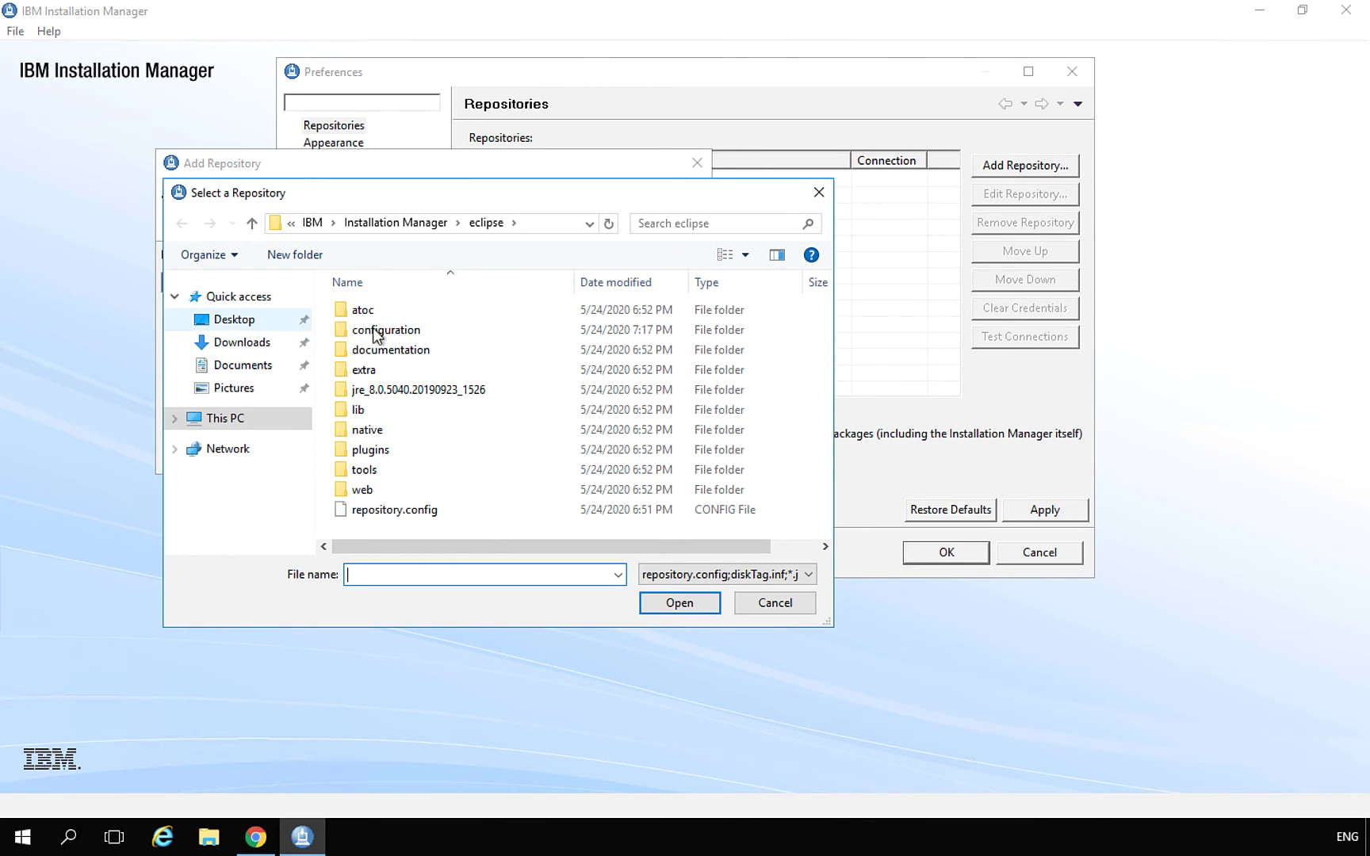
{"action": "left_click", "coordinate": [262, 349]}
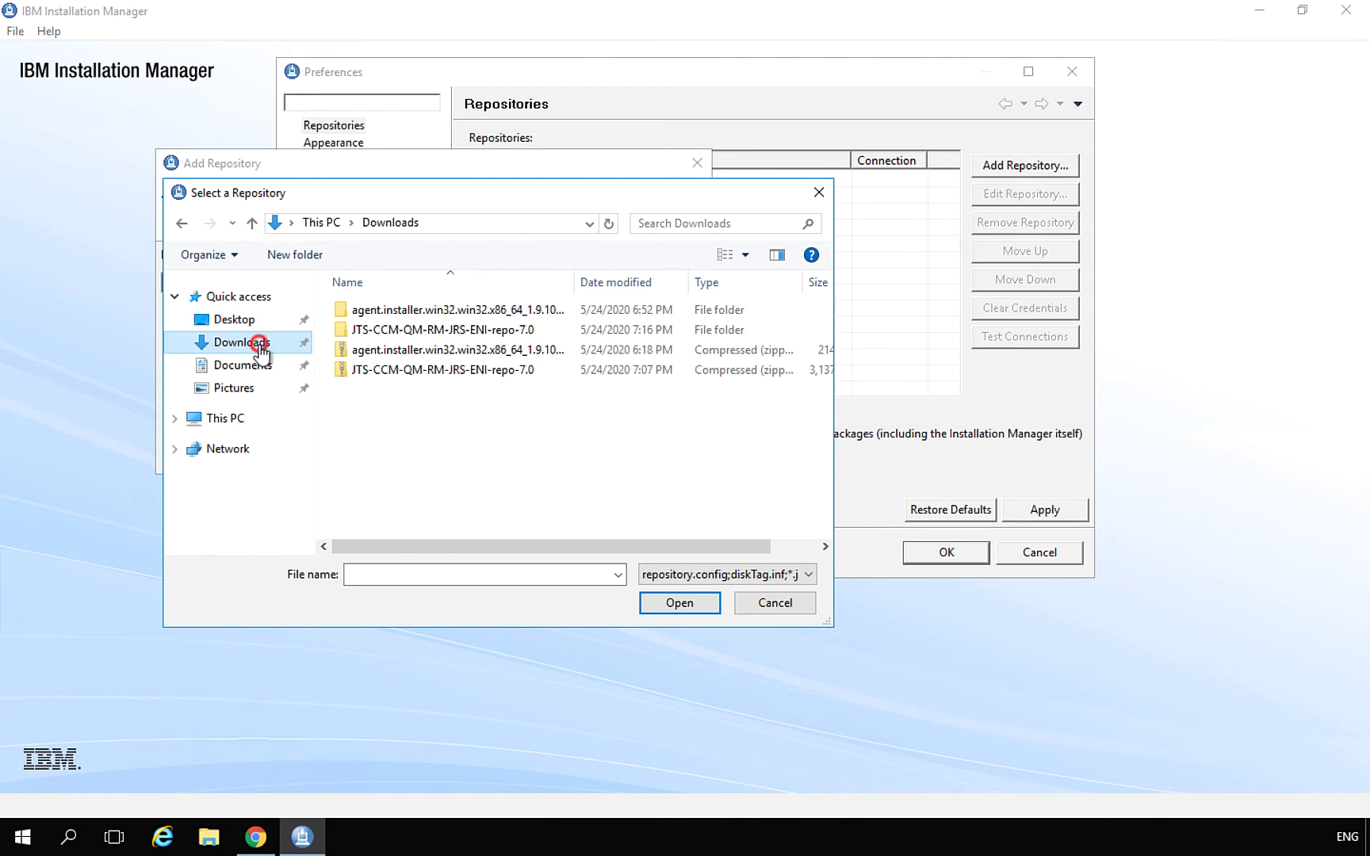
{"action": "double_click", "coordinate": [372, 331]}
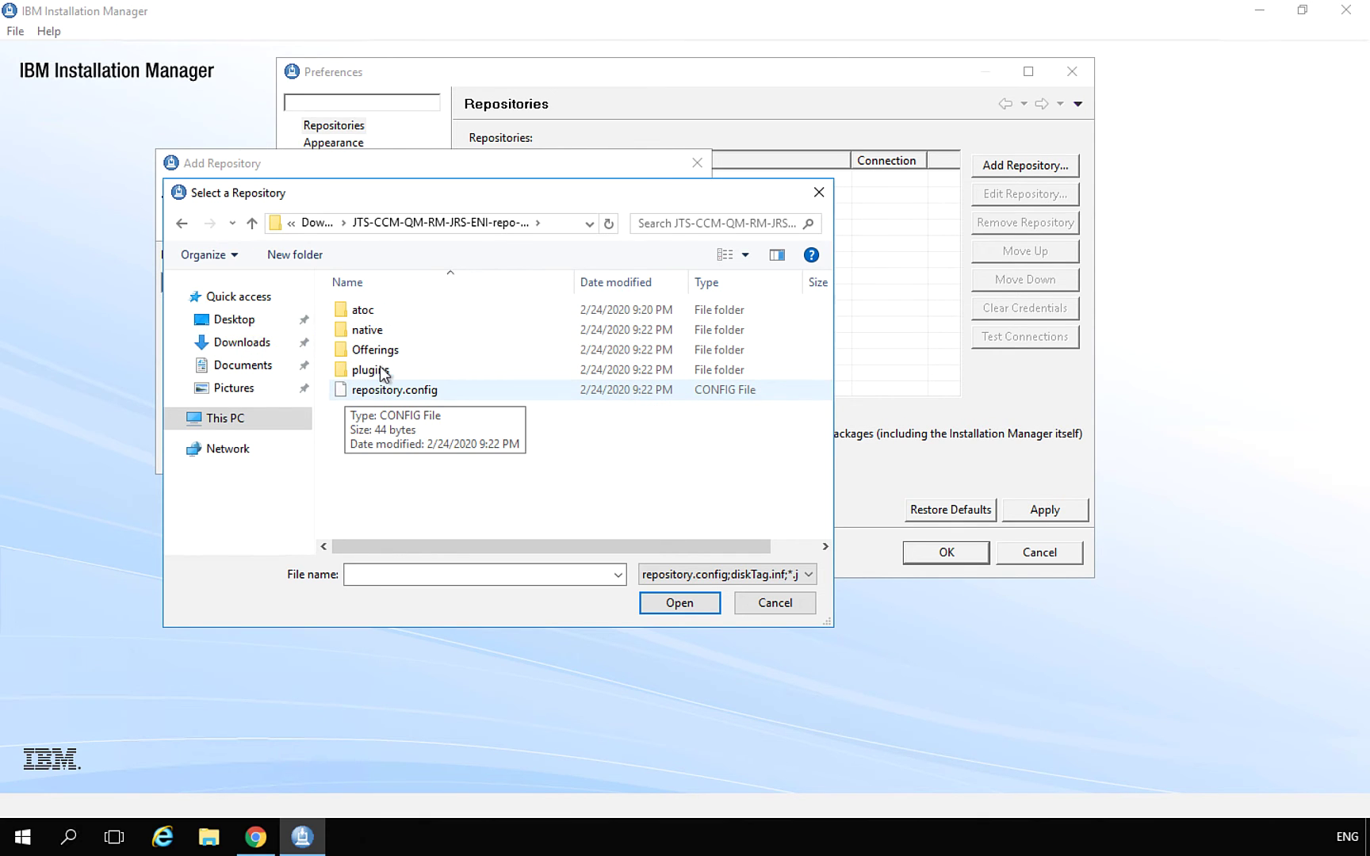
{"action": "left_click", "coordinate": [420, 394]}
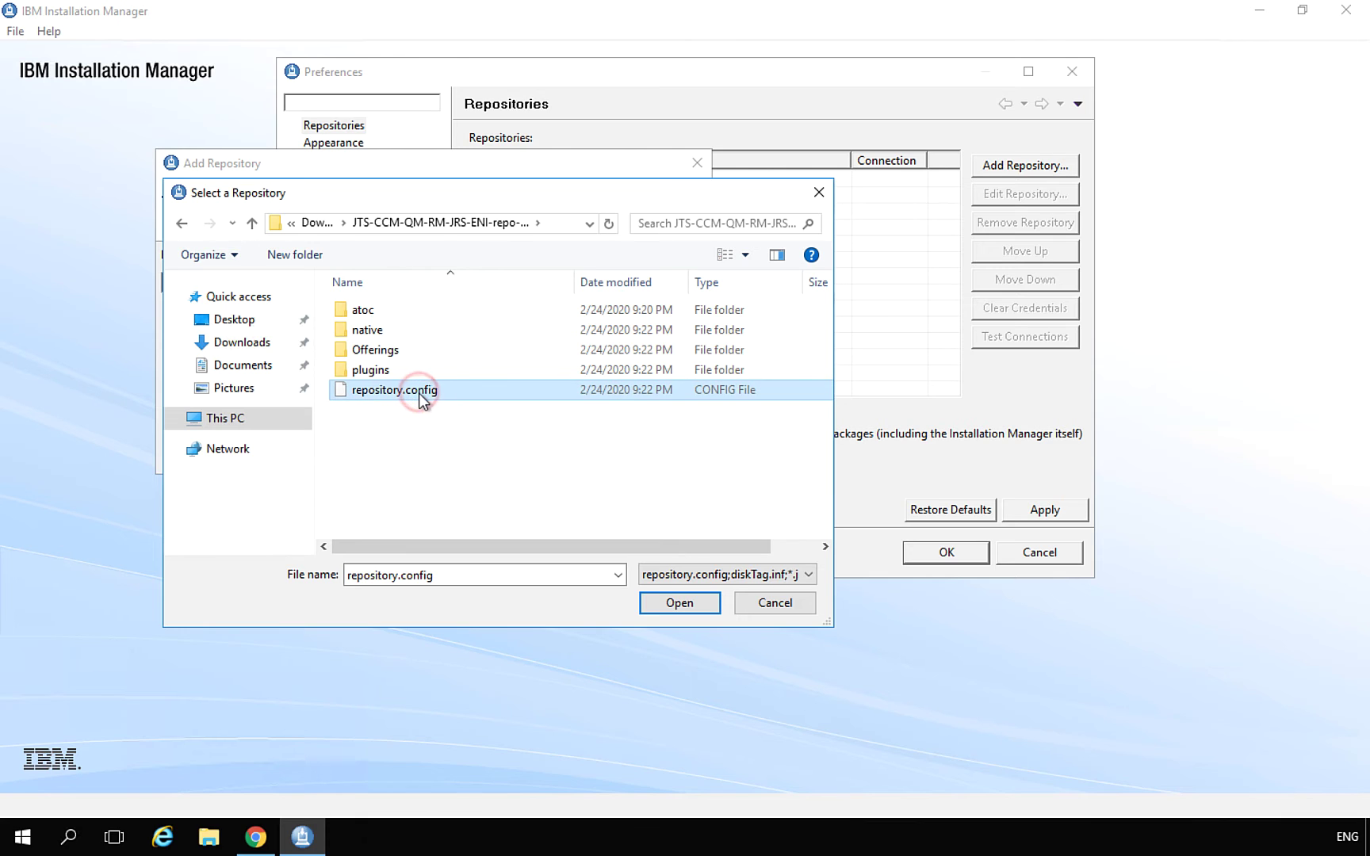
{"action": "left_click", "coordinate": [674, 605]}
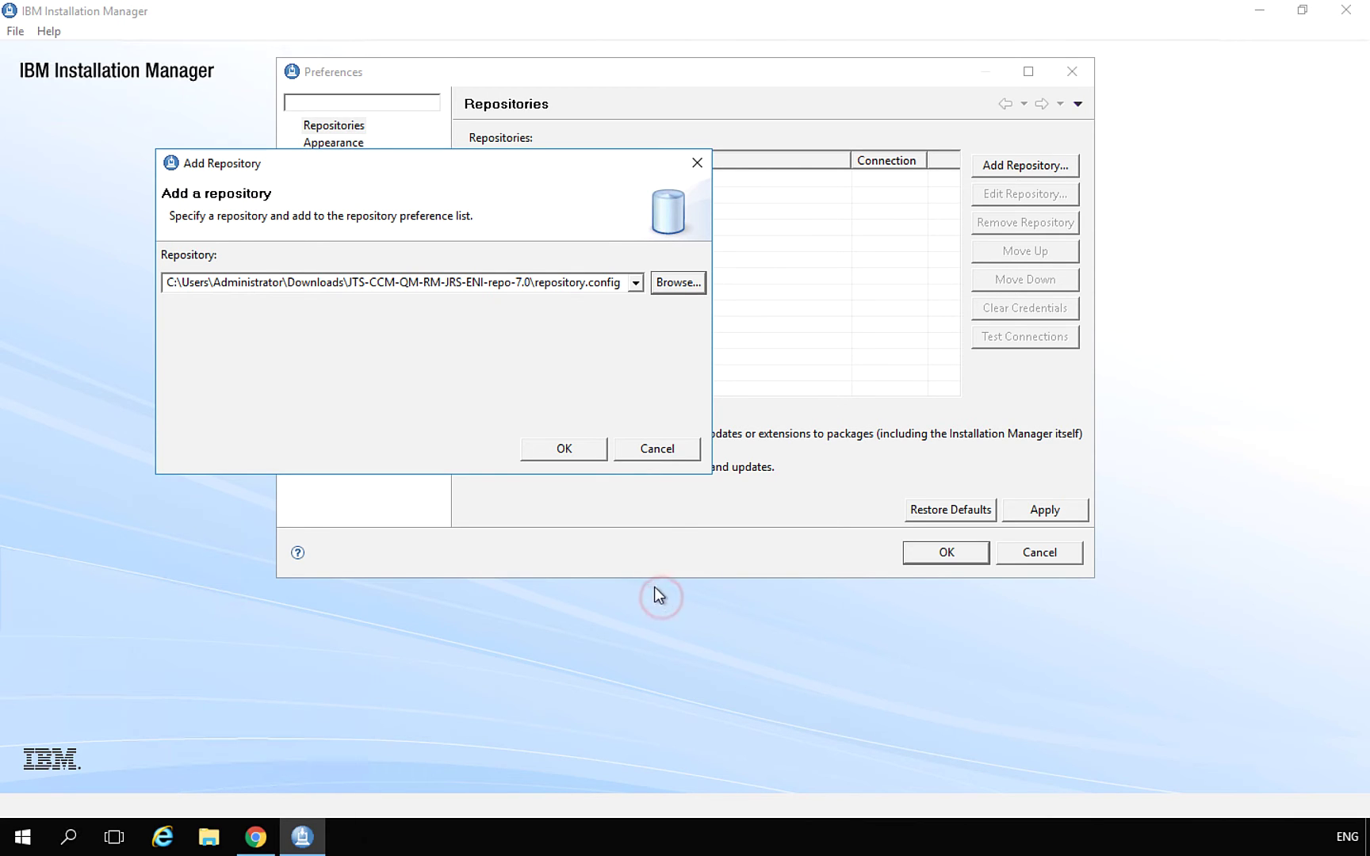
{"action": "left_click", "coordinate": [571, 448]}
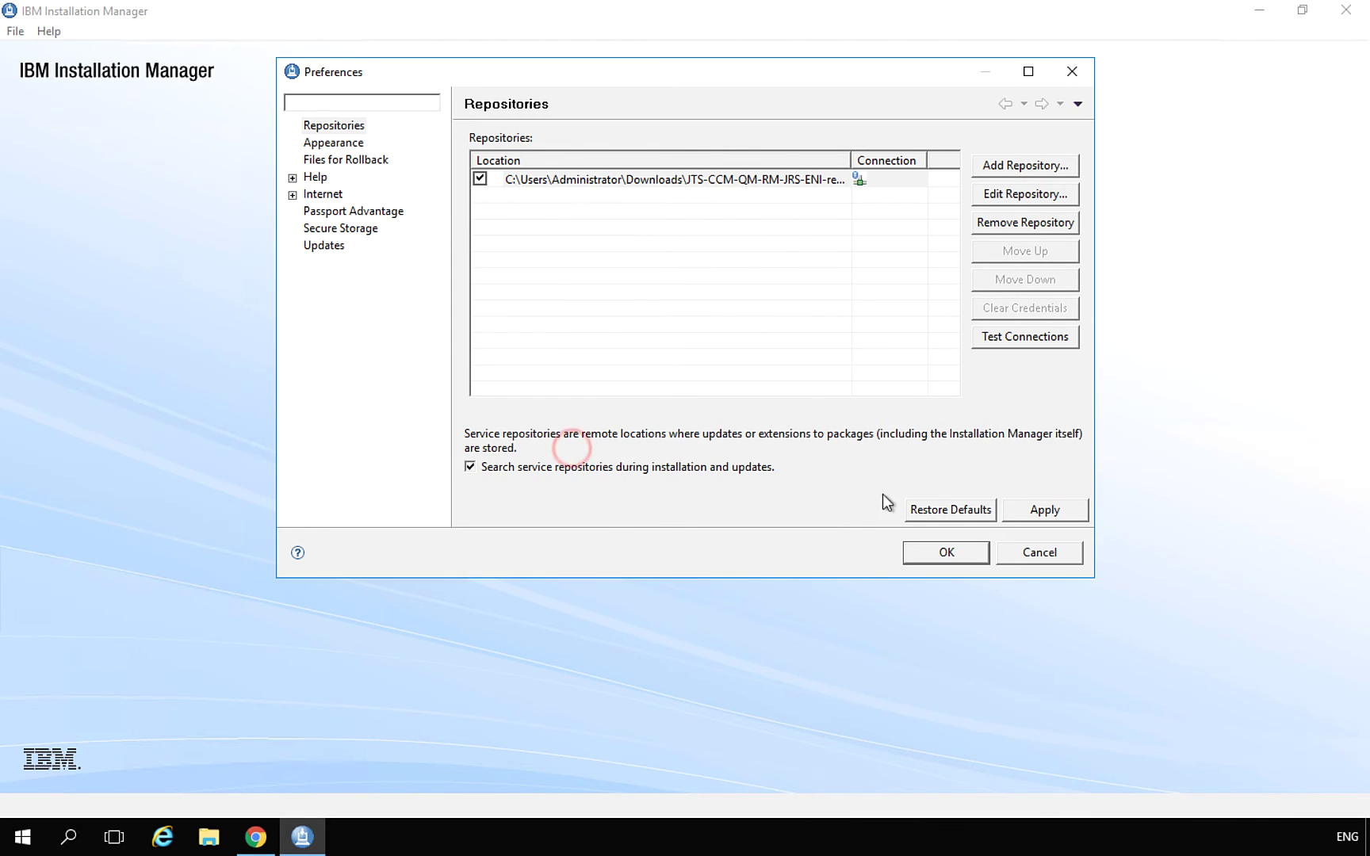
{"action": "left_click", "coordinate": [1032, 520]}
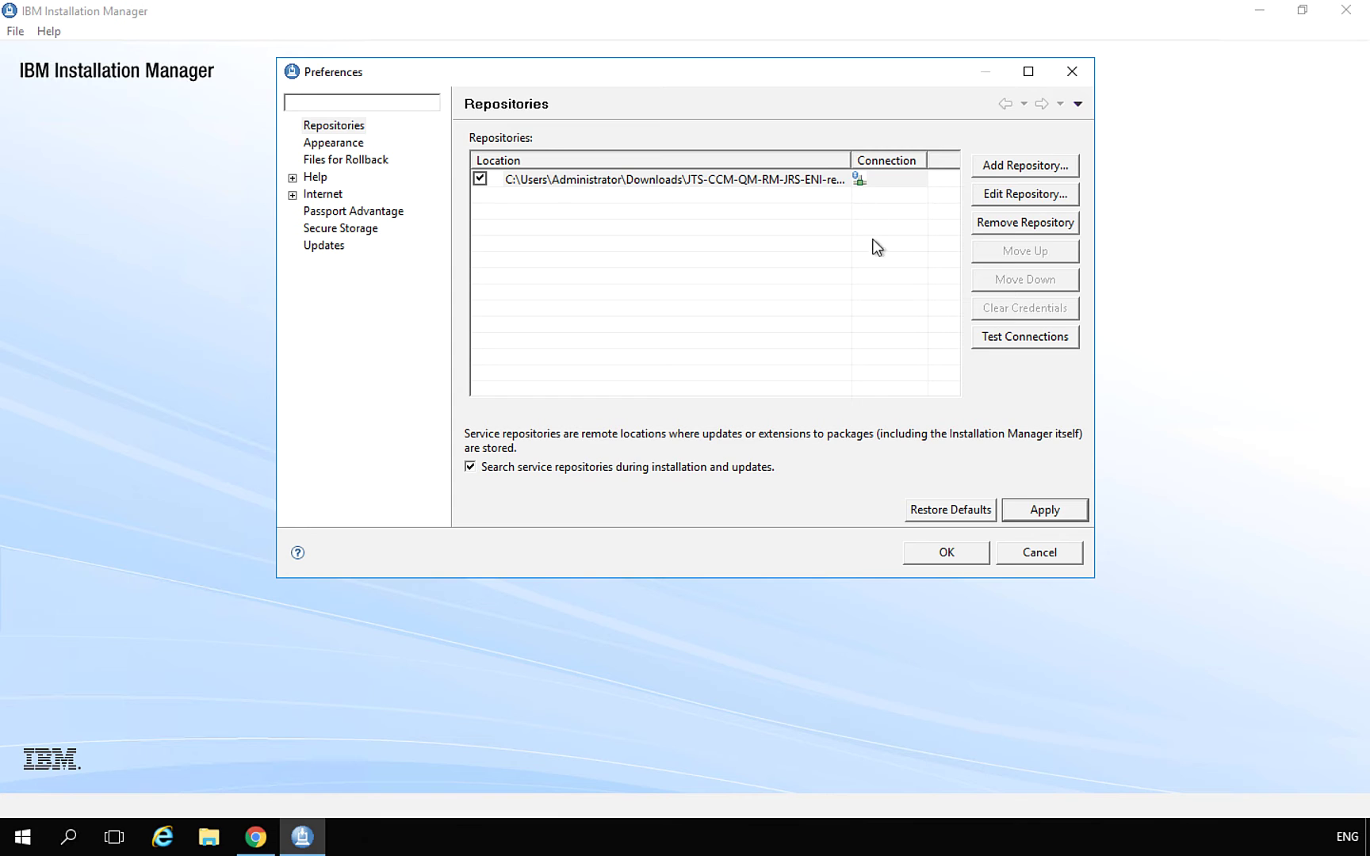
{"action": "left_click", "coordinate": [947, 549]}
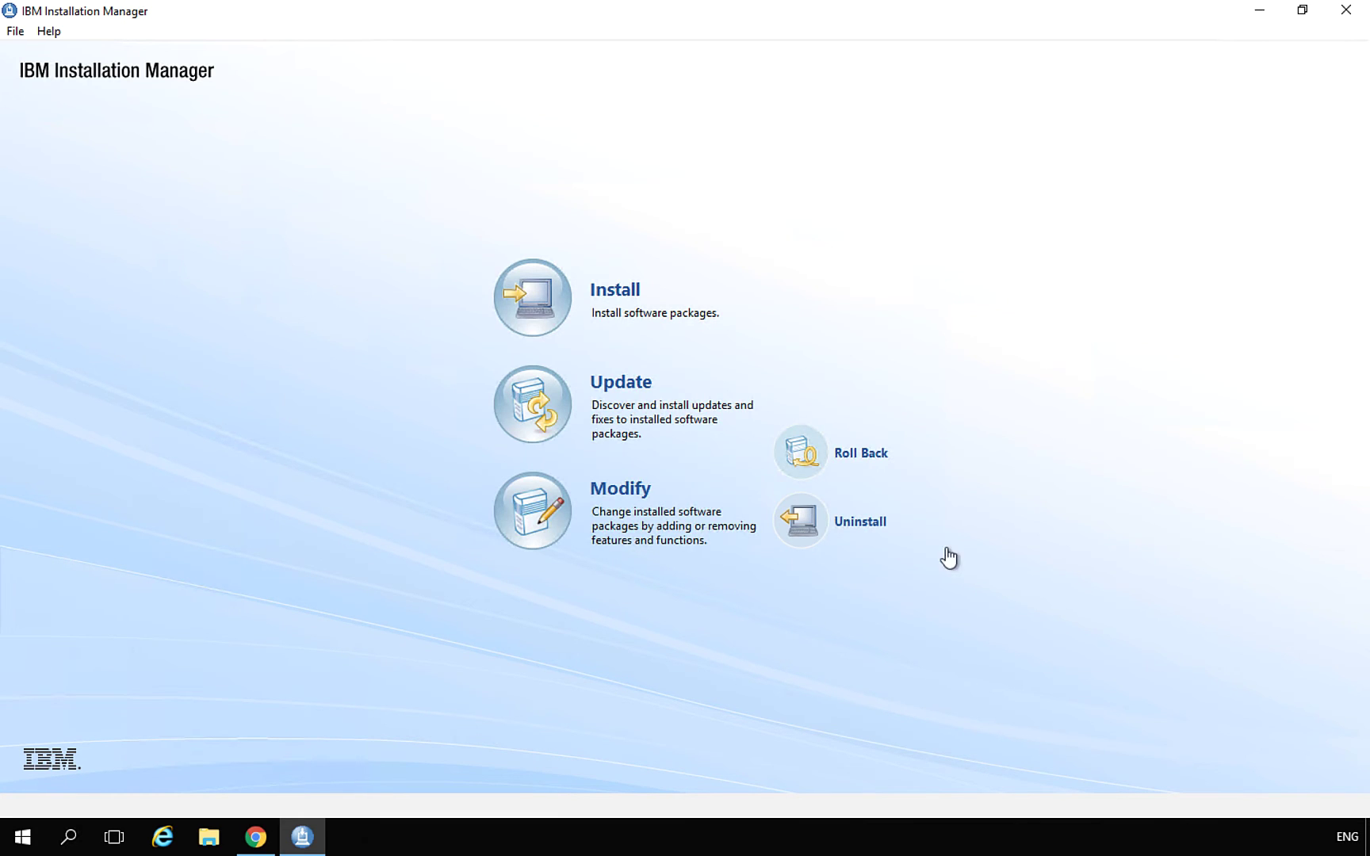
- Start a package installation and select Global Configuration Management, Requirements Management DOORS Next and Test Management, collapsing the version entries
{"action": "left_click", "coordinate": [545, 299]}
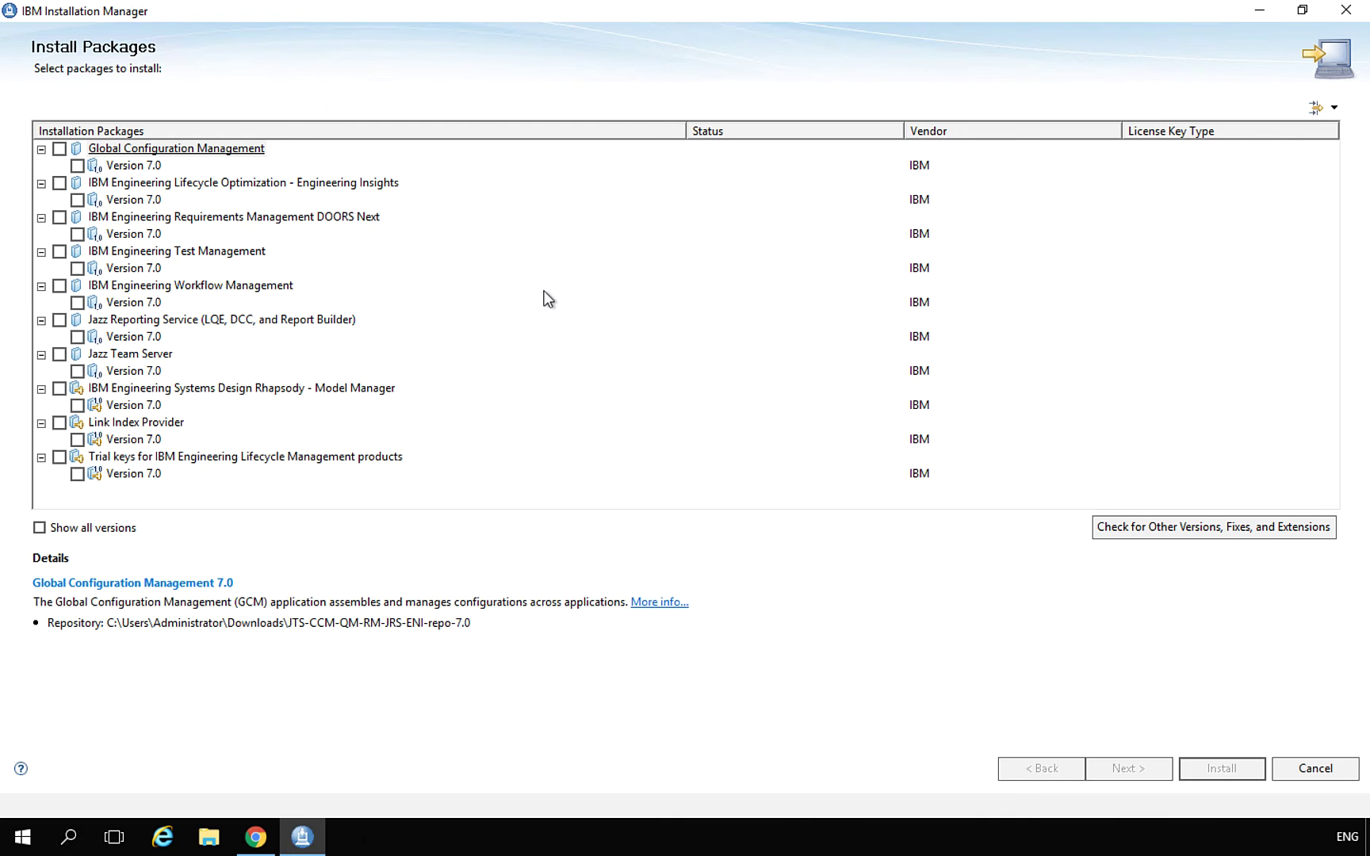
{"action": "left_click", "coordinate": [59, 150]}
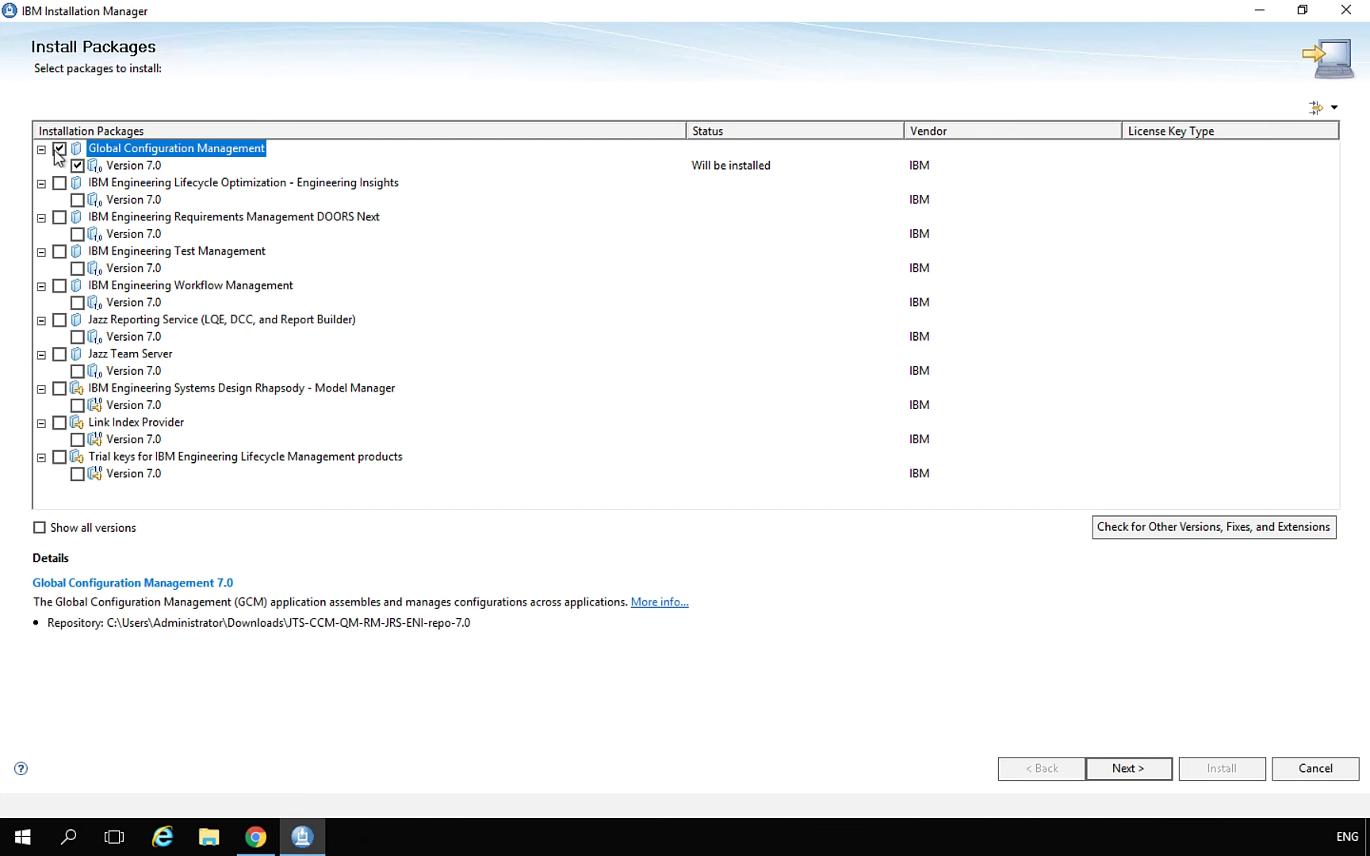
{"action": "left_click", "coordinate": [41, 149]}
{"action": "left_click", "coordinate": [41, 166]}
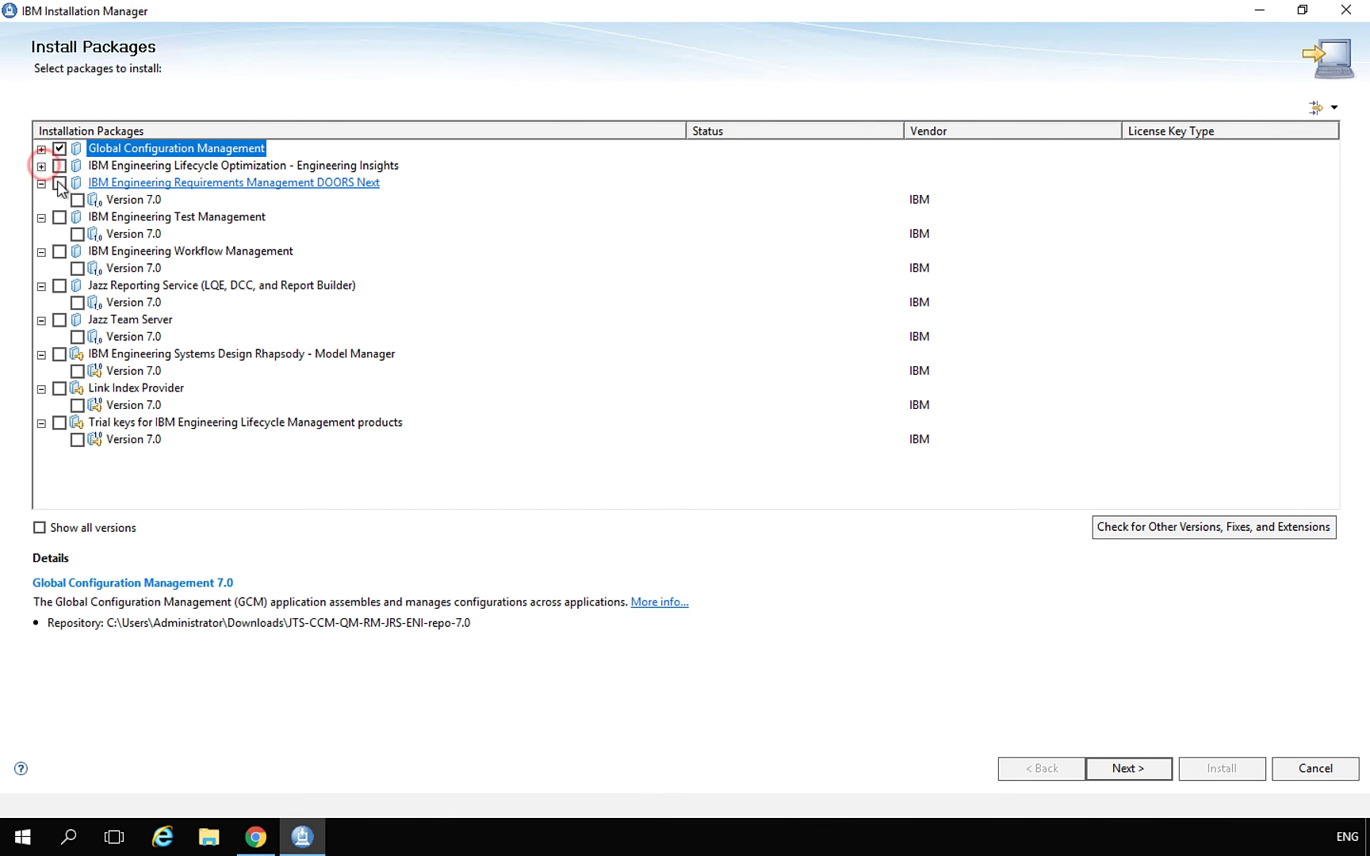
{"action": "left_click", "coordinate": [59, 182]}
{"action": "left_click", "coordinate": [41, 183]}
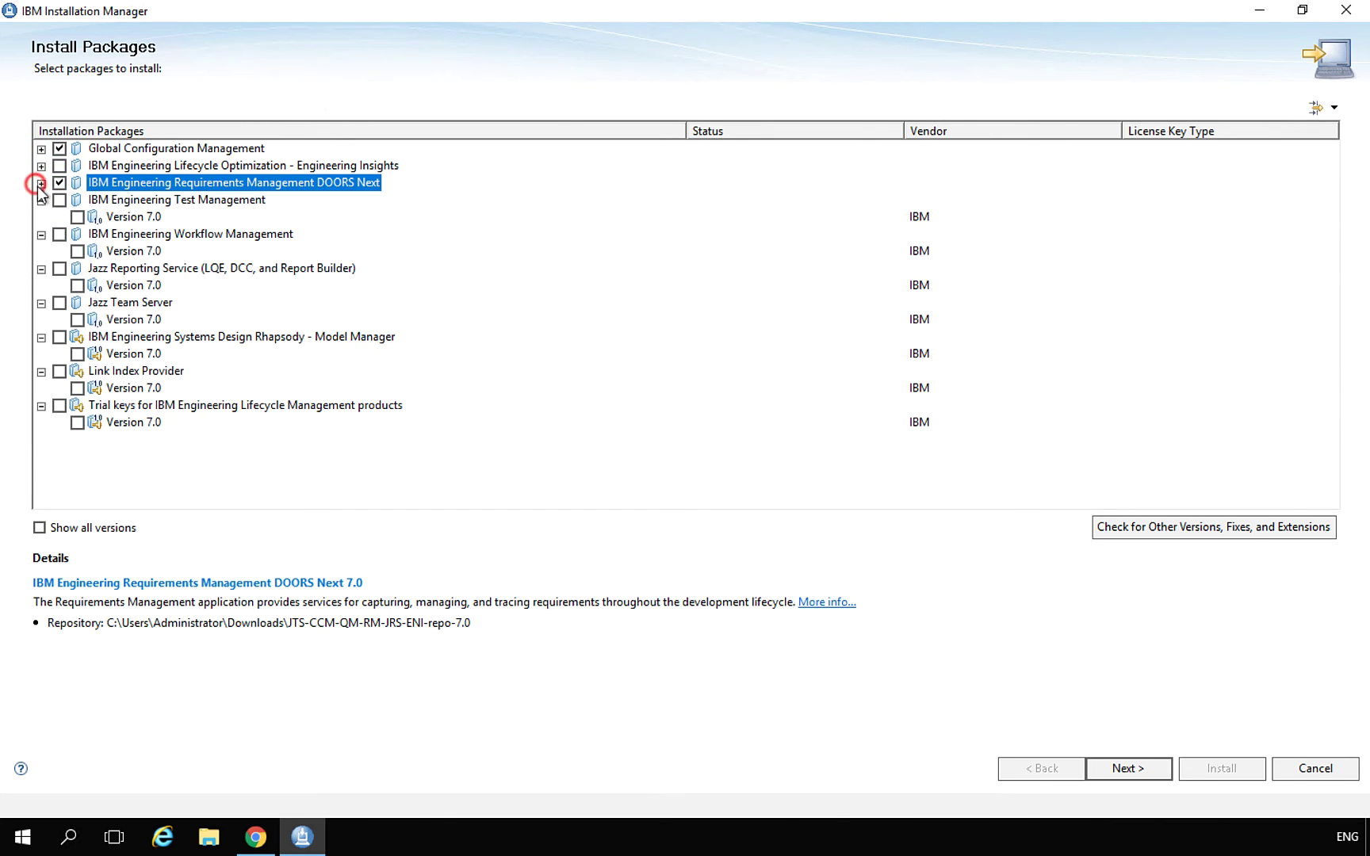
{"action": "left_click", "coordinate": [59, 200]}
{"action": "left_click", "coordinate": [41, 200]}
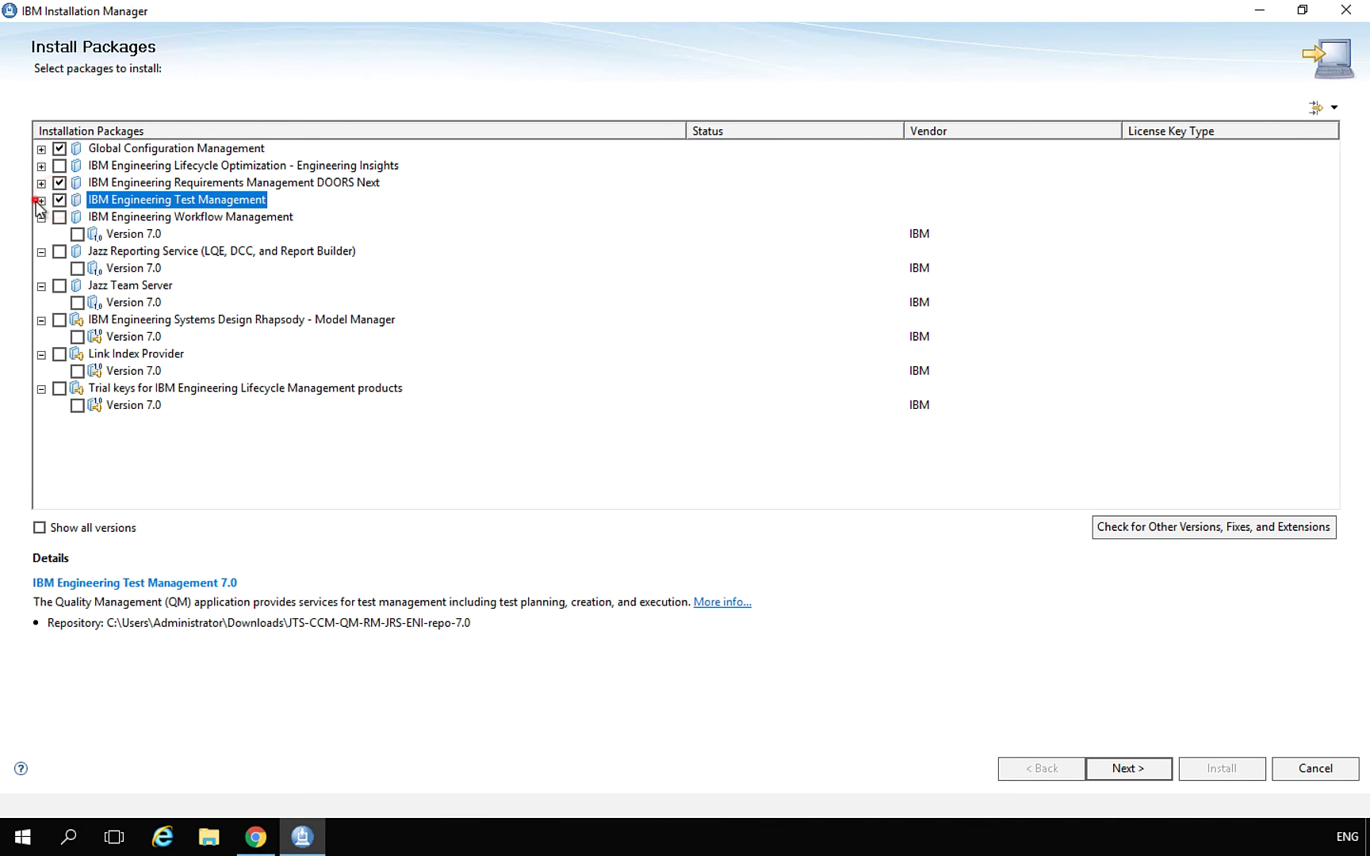
- Add Engineering Workflow Management, Jazz Reporting Service and Jazz Team Server to the packages to install, collapsing their version entries
{"action": "left_click", "coordinate": [58, 218]}
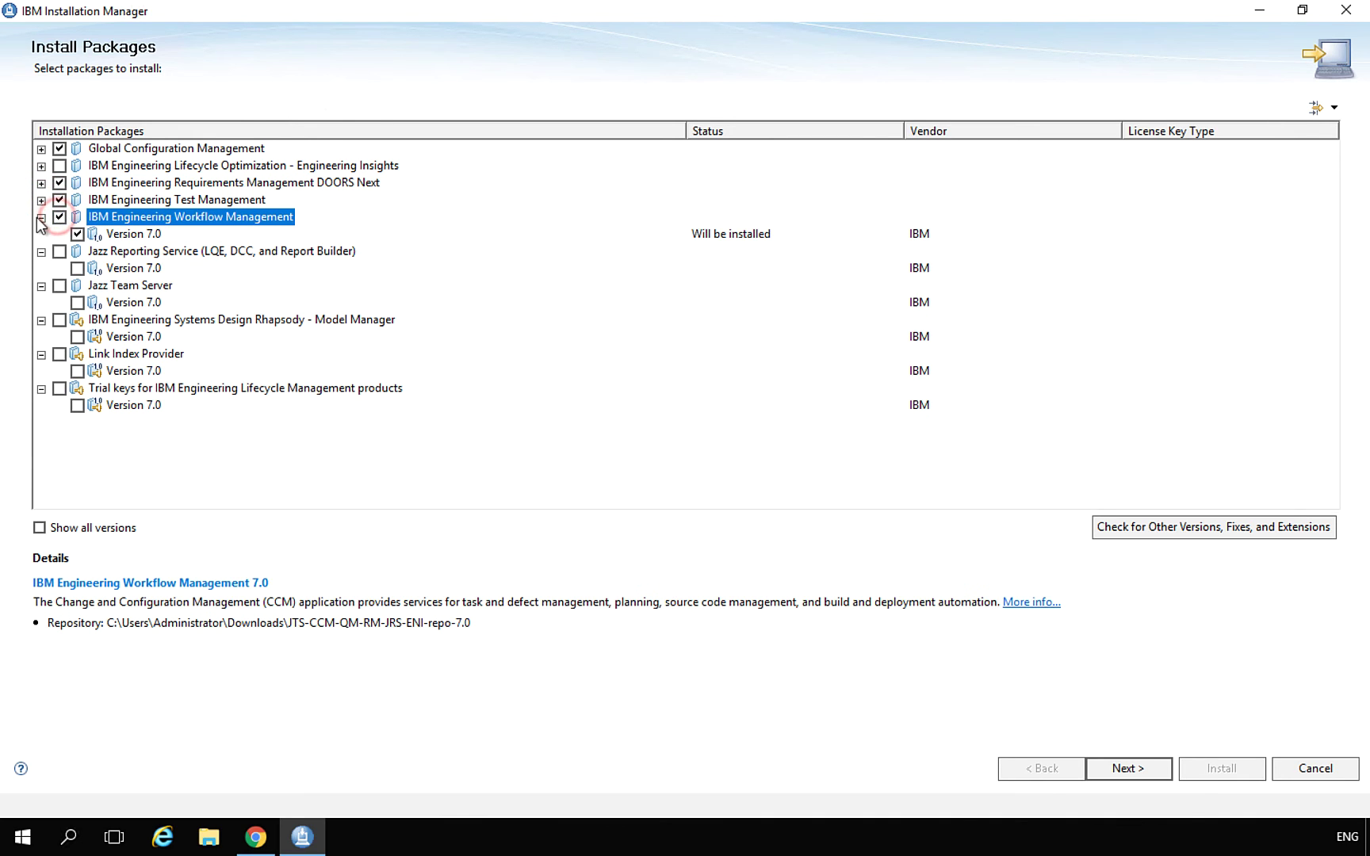
{"action": "left_click", "coordinate": [41, 218]}
{"action": "left_click", "coordinate": [59, 233]}
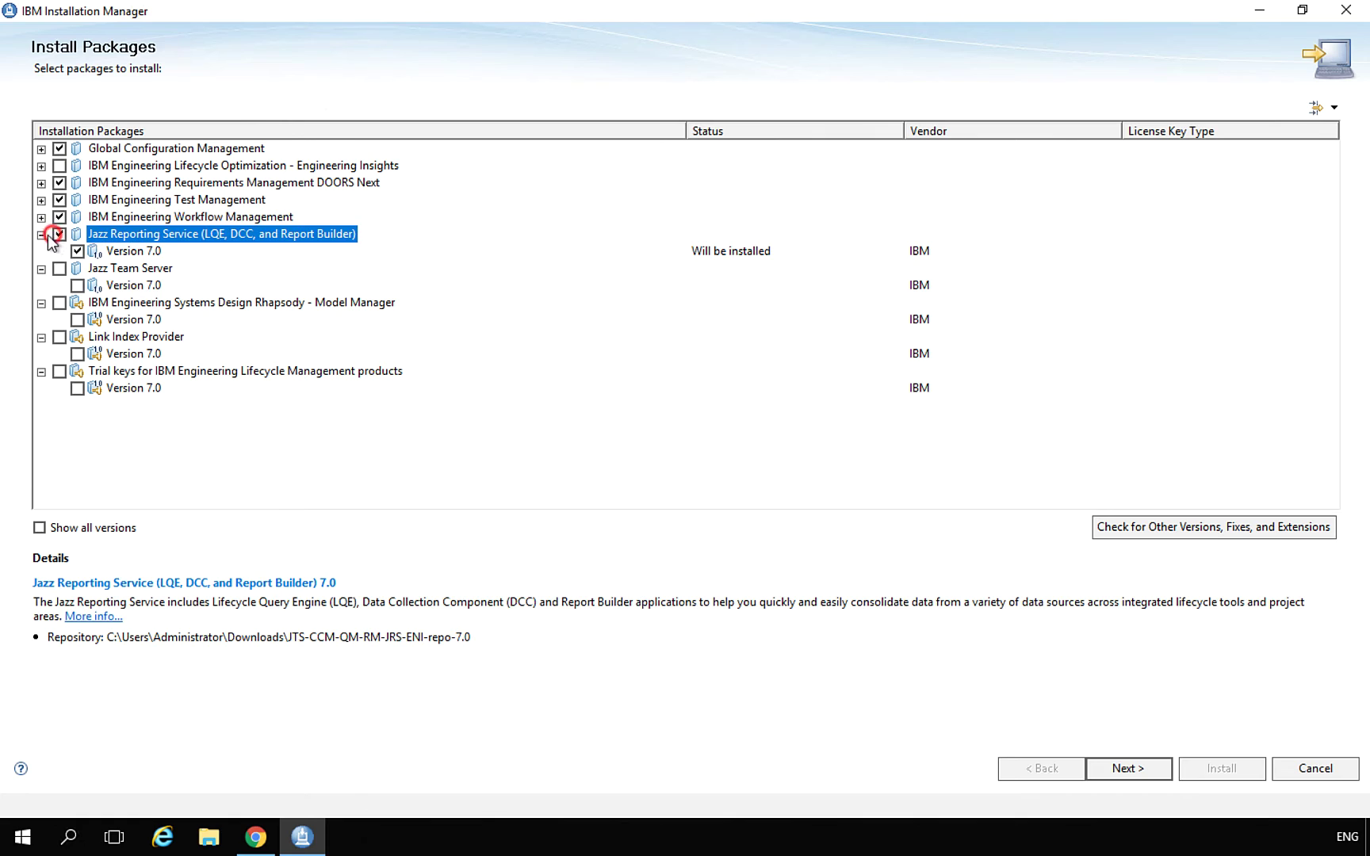
{"action": "left_click", "coordinate": [41, 234]}
{"action": "left_click", "coordinate": [58, 251]}
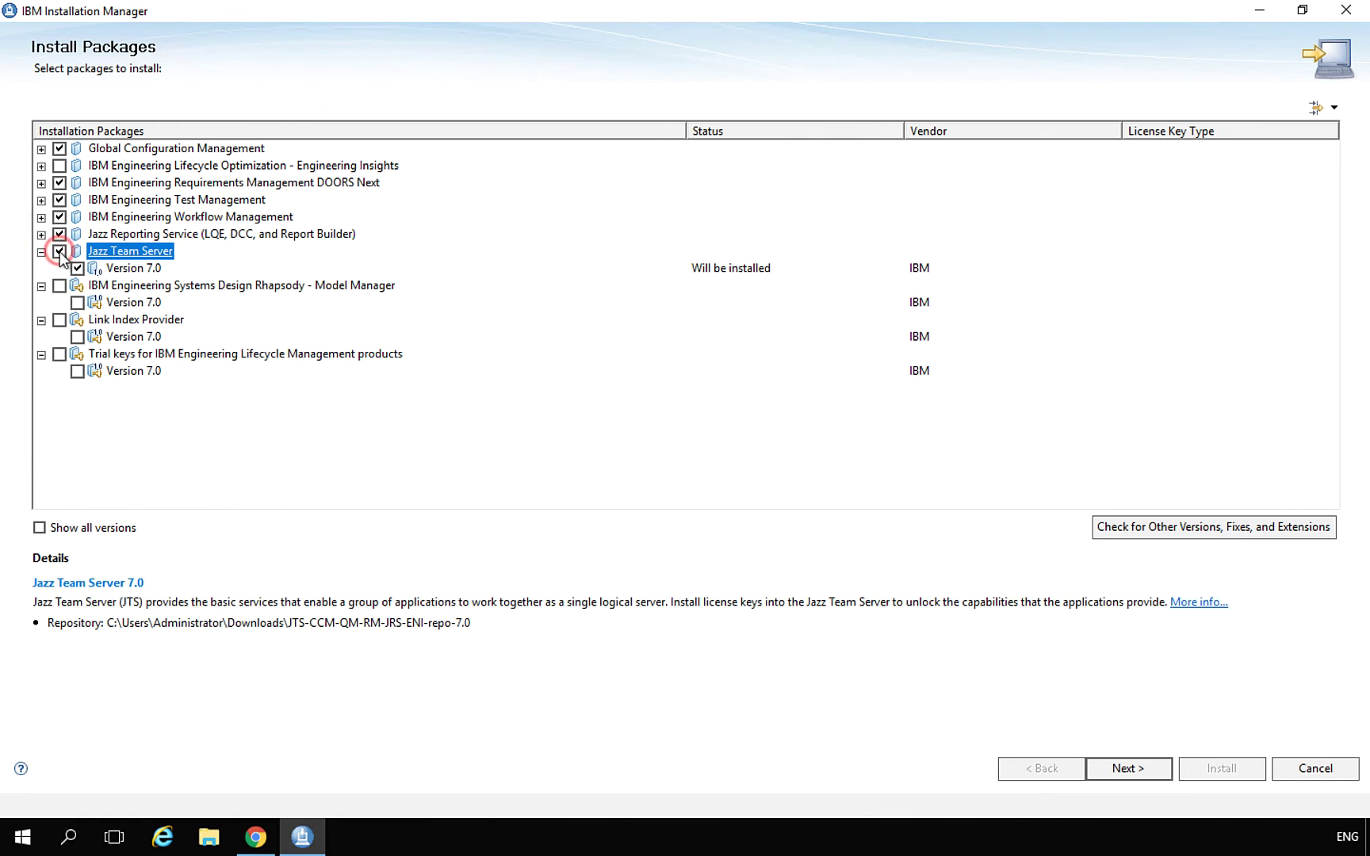
{"action": "left_click", "coordinate": [42, 252]}
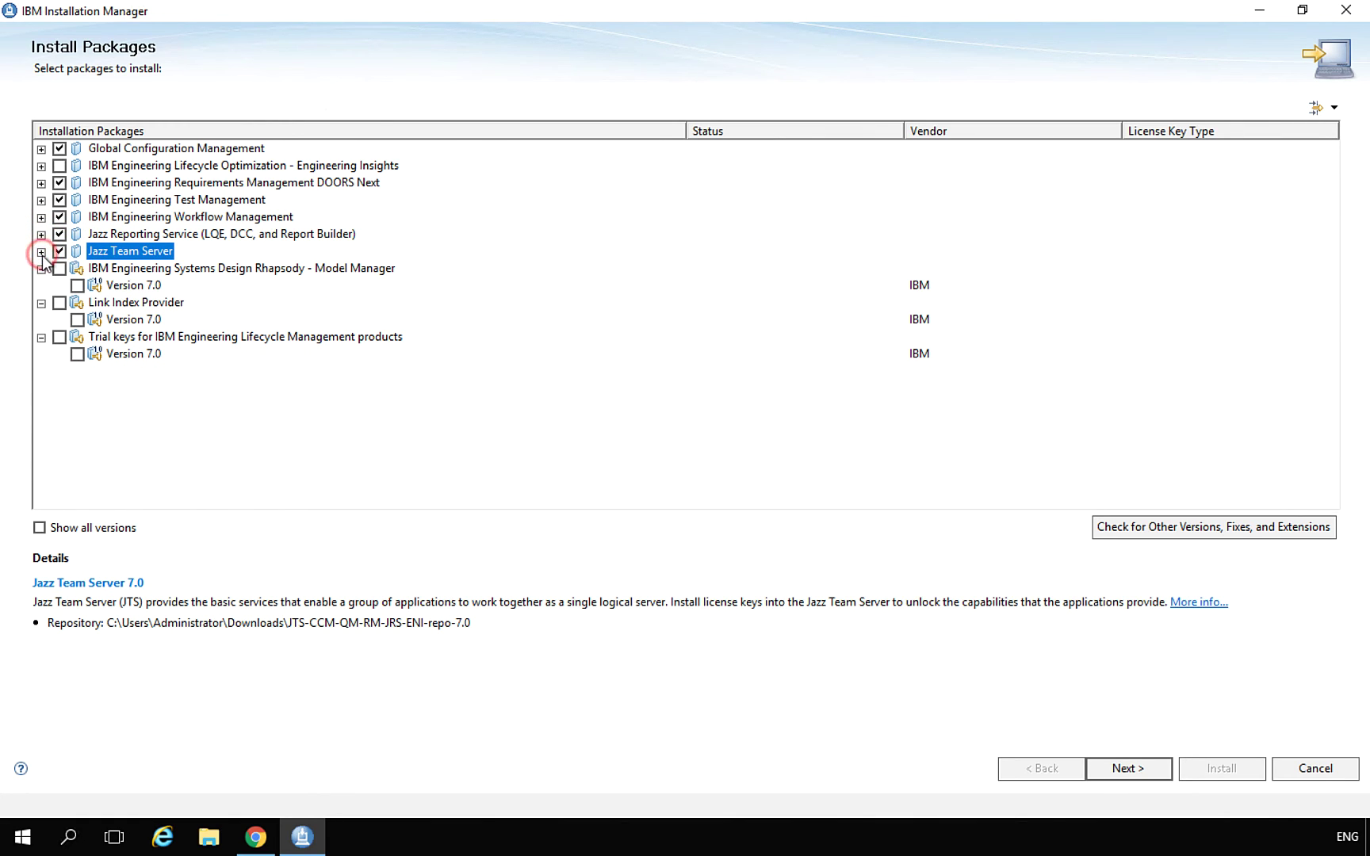
- Select Link Index Provider and the Engineering Lifecycle Management trial keys for installation, and collapse the remaining version entries
{"action": "left_click", "coordinate": [59, 303]}
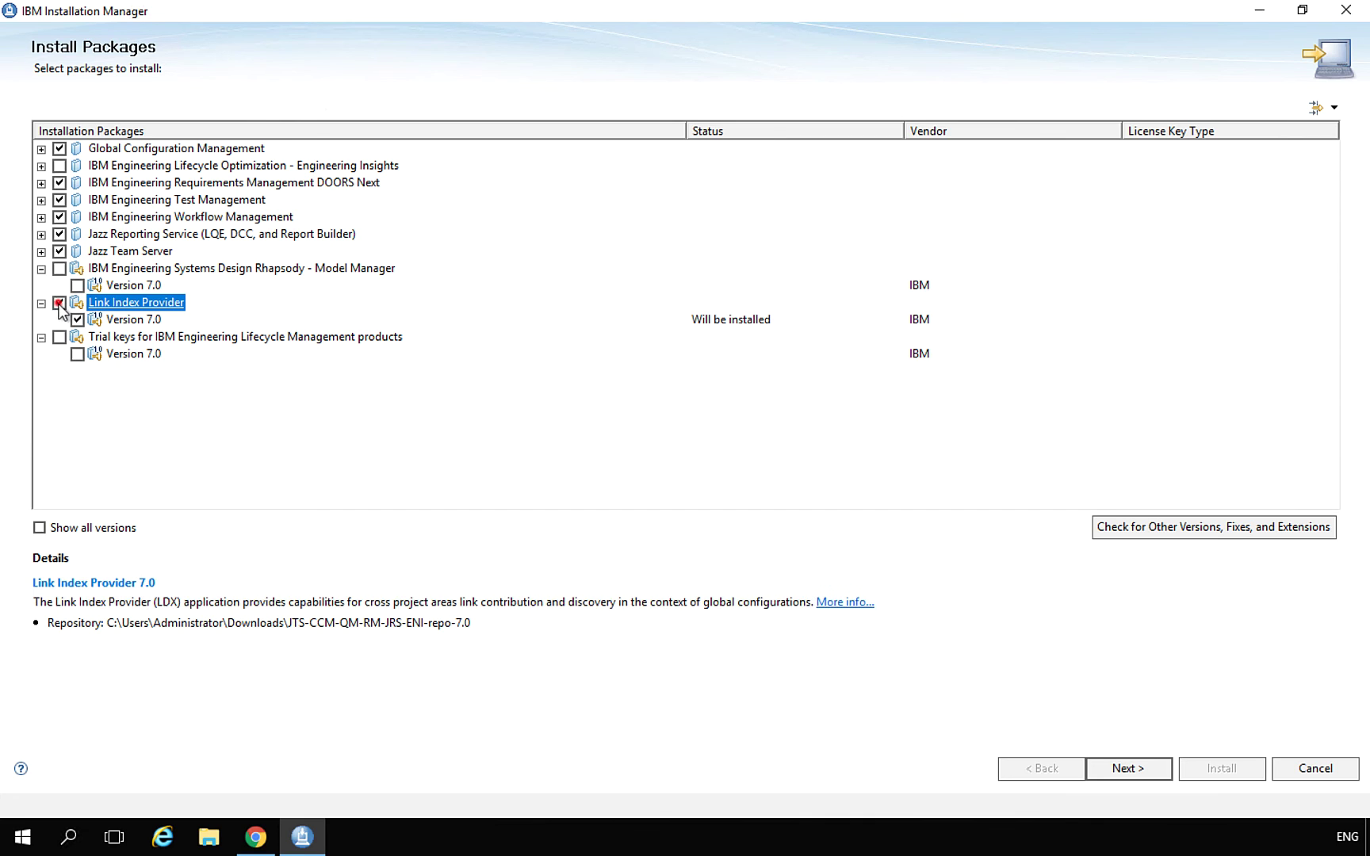
{"action": "left_click", "coordinate": [59, 337]}
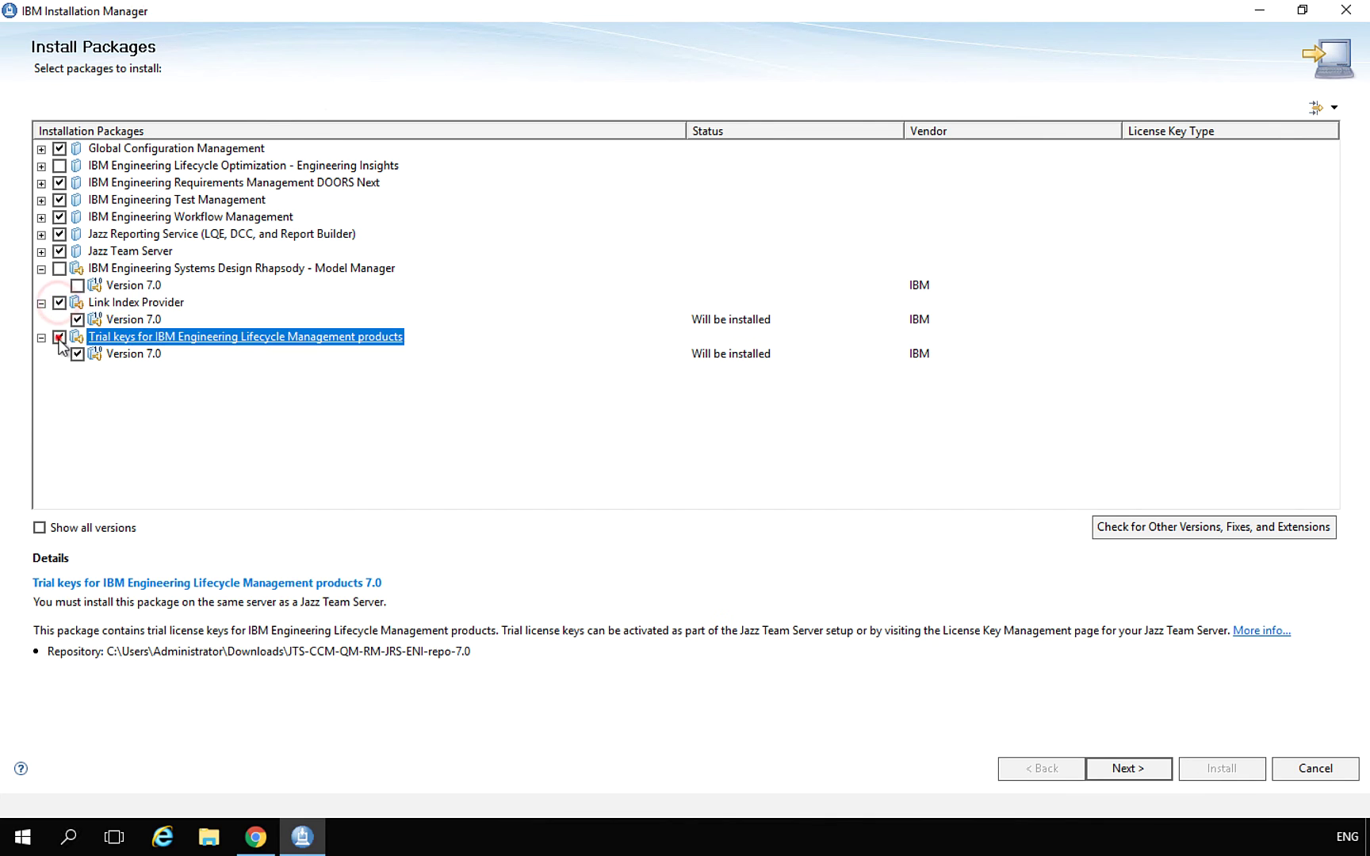
{"action": "left_click", "coordinate": [41, 268]}
{"action": "left_click", "coordinate": [42, 285]}
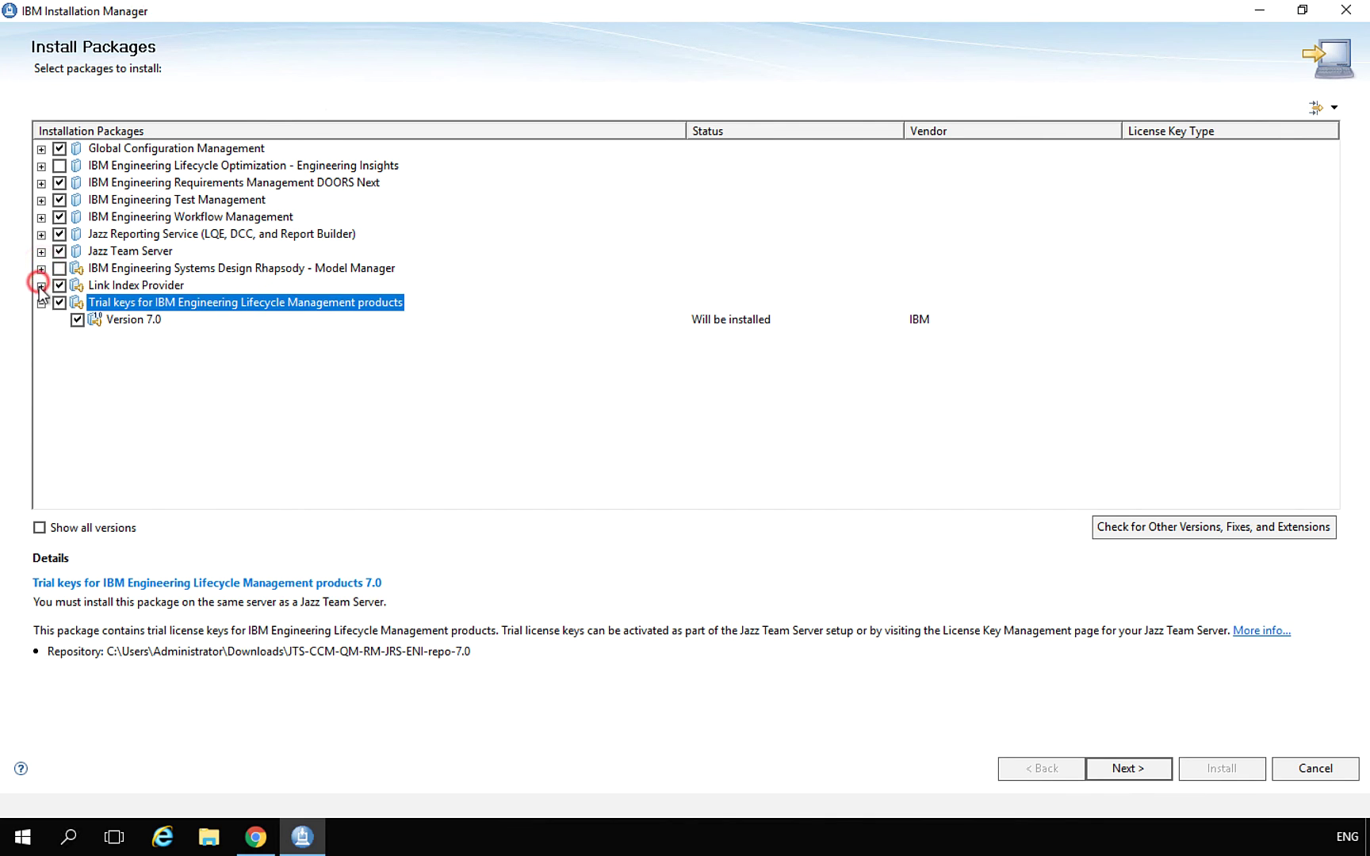
{"action": "left_click", "coordinate": [42, 303]}
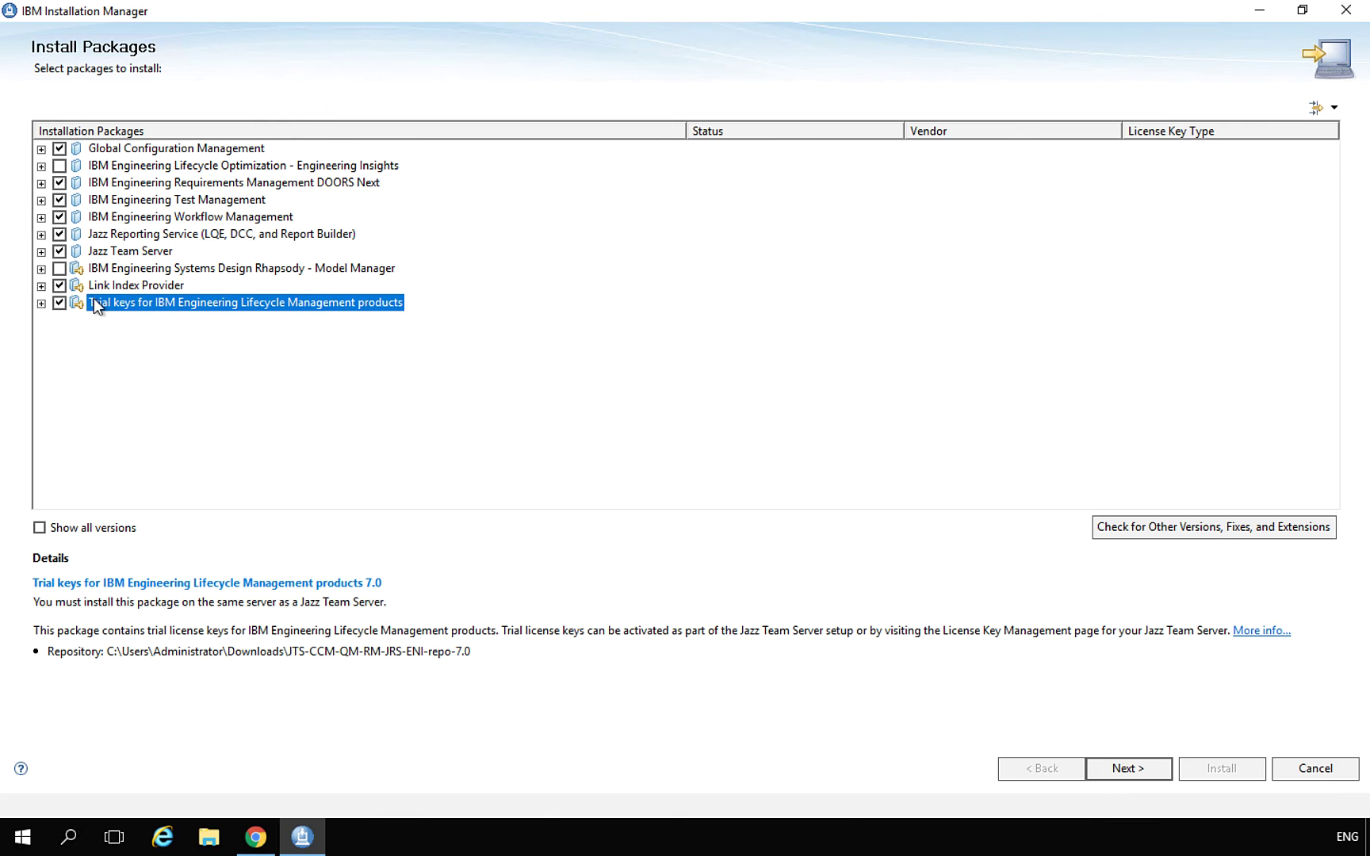
- Continue with the selected packages and accept the terms of their license agreements, proceeding to the installation location
{"action": "left_click", "coordinate": [1134, 765]}
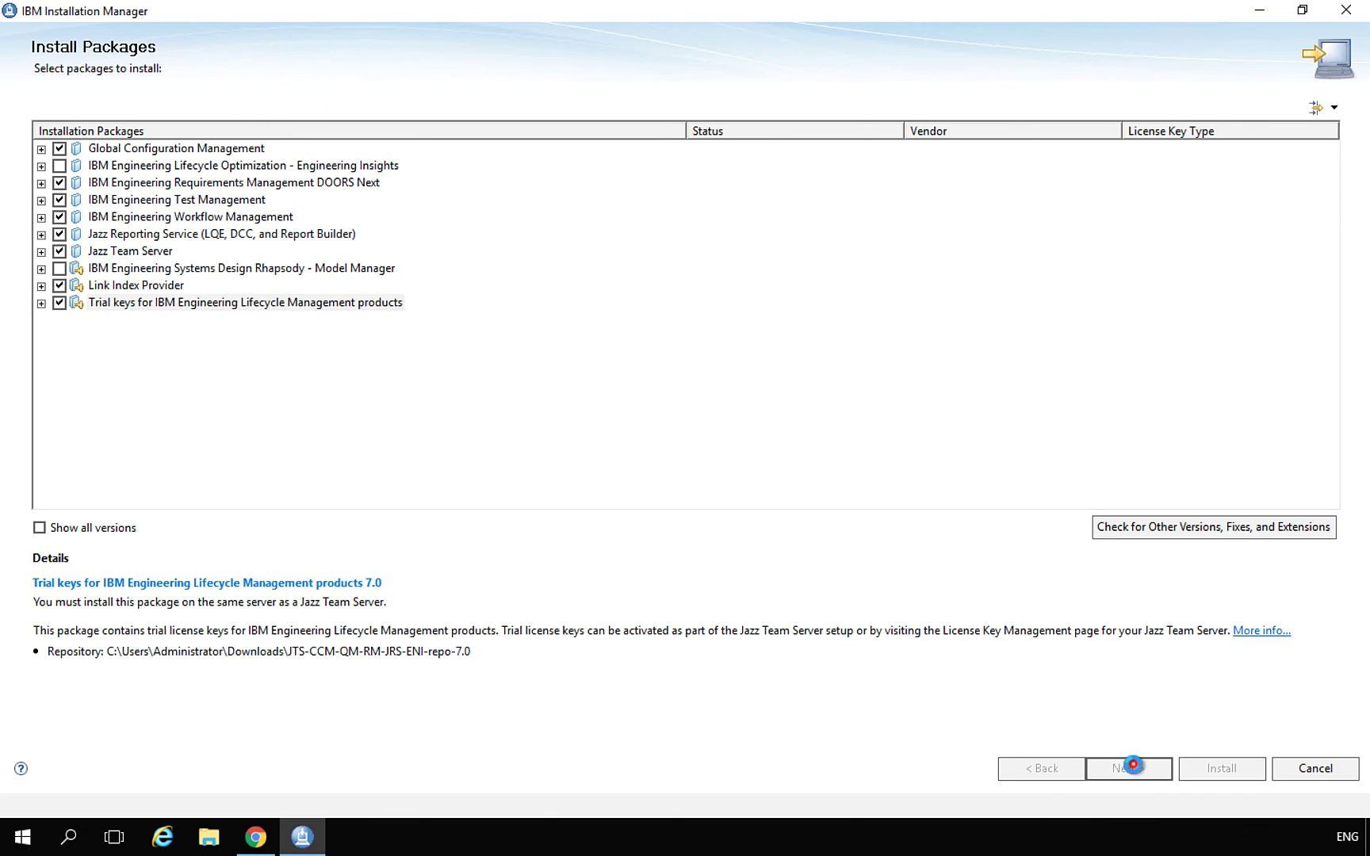
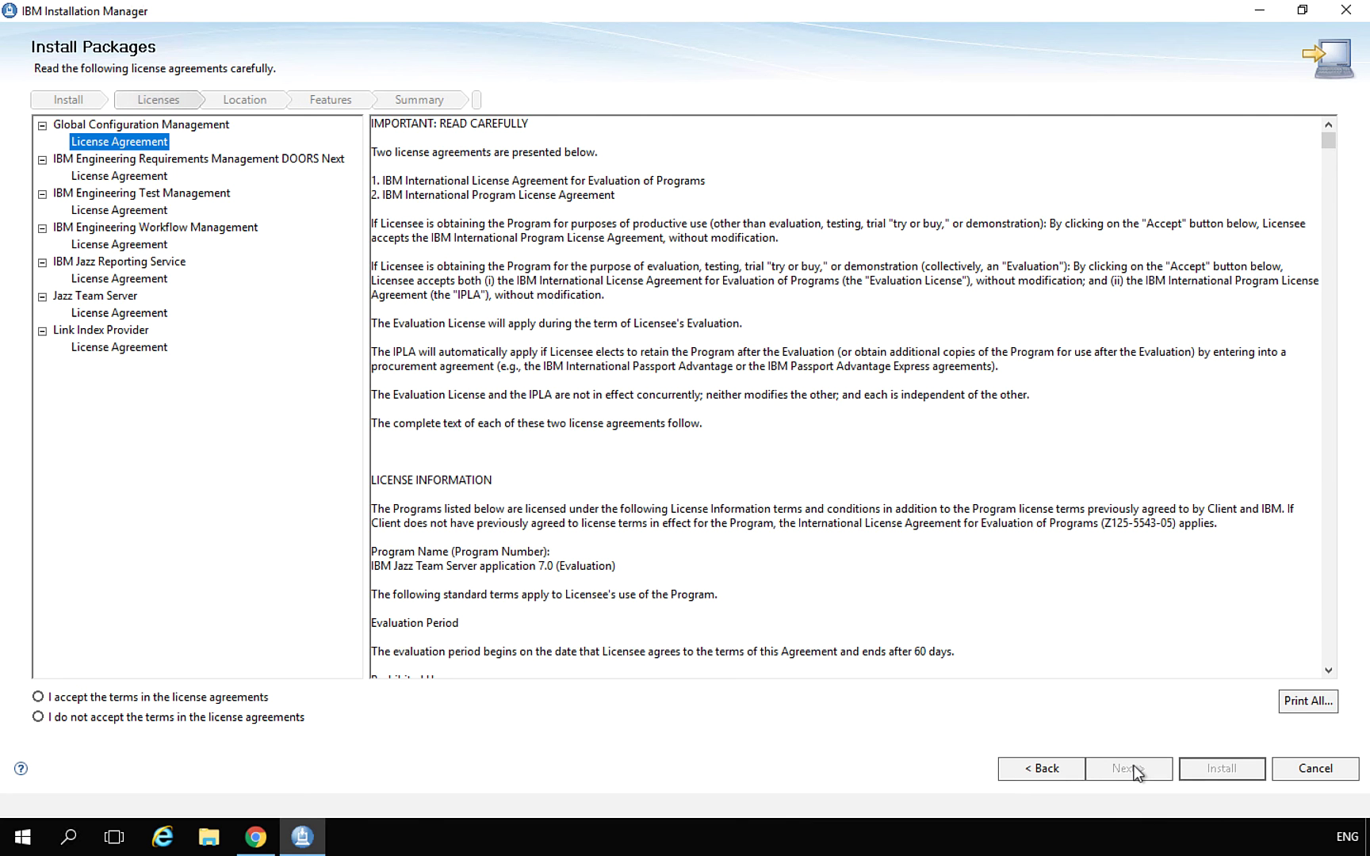
{"action": "left_click", "coordinate": [111, 694]}
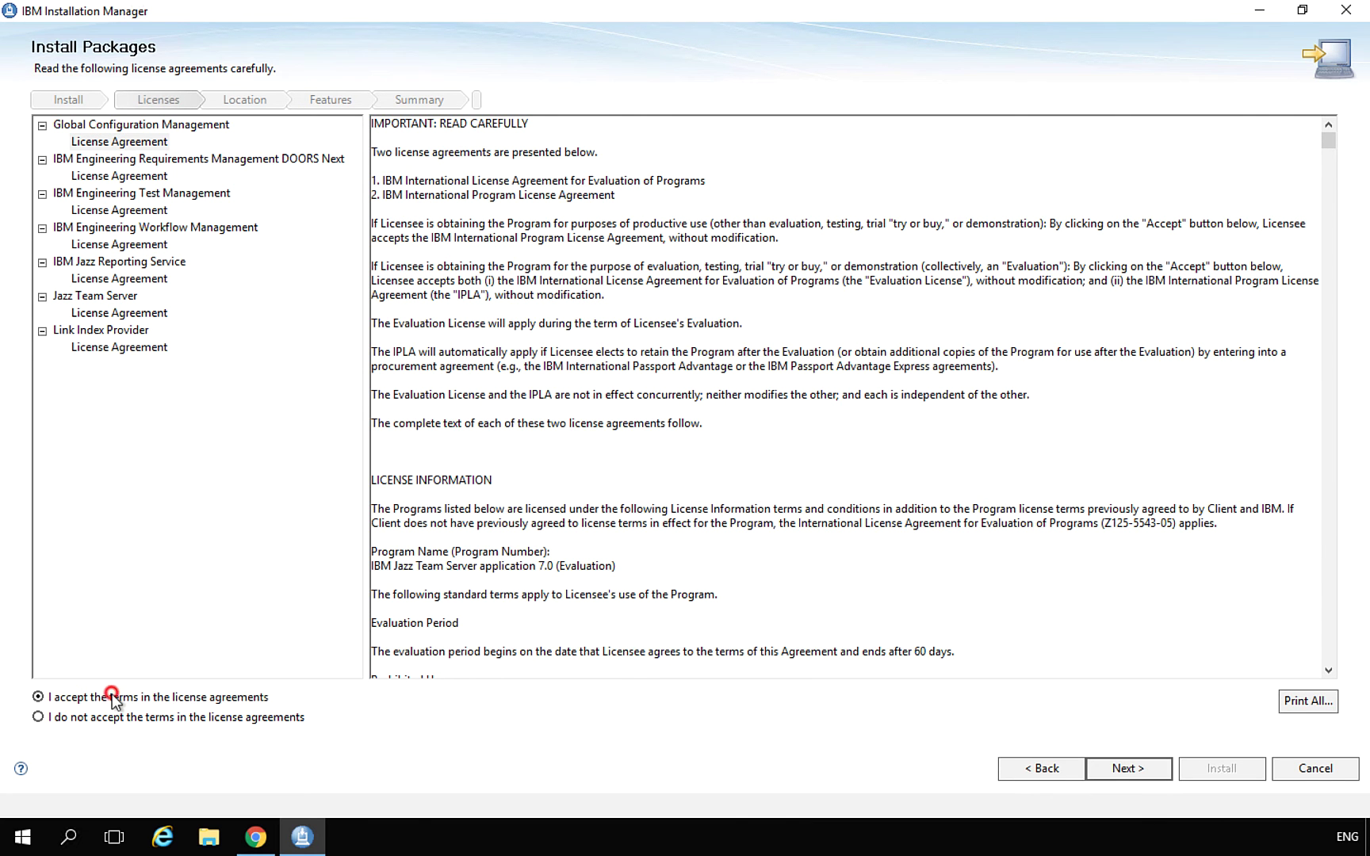
{"action": "left_click", "coordinate": [1135, 766]}
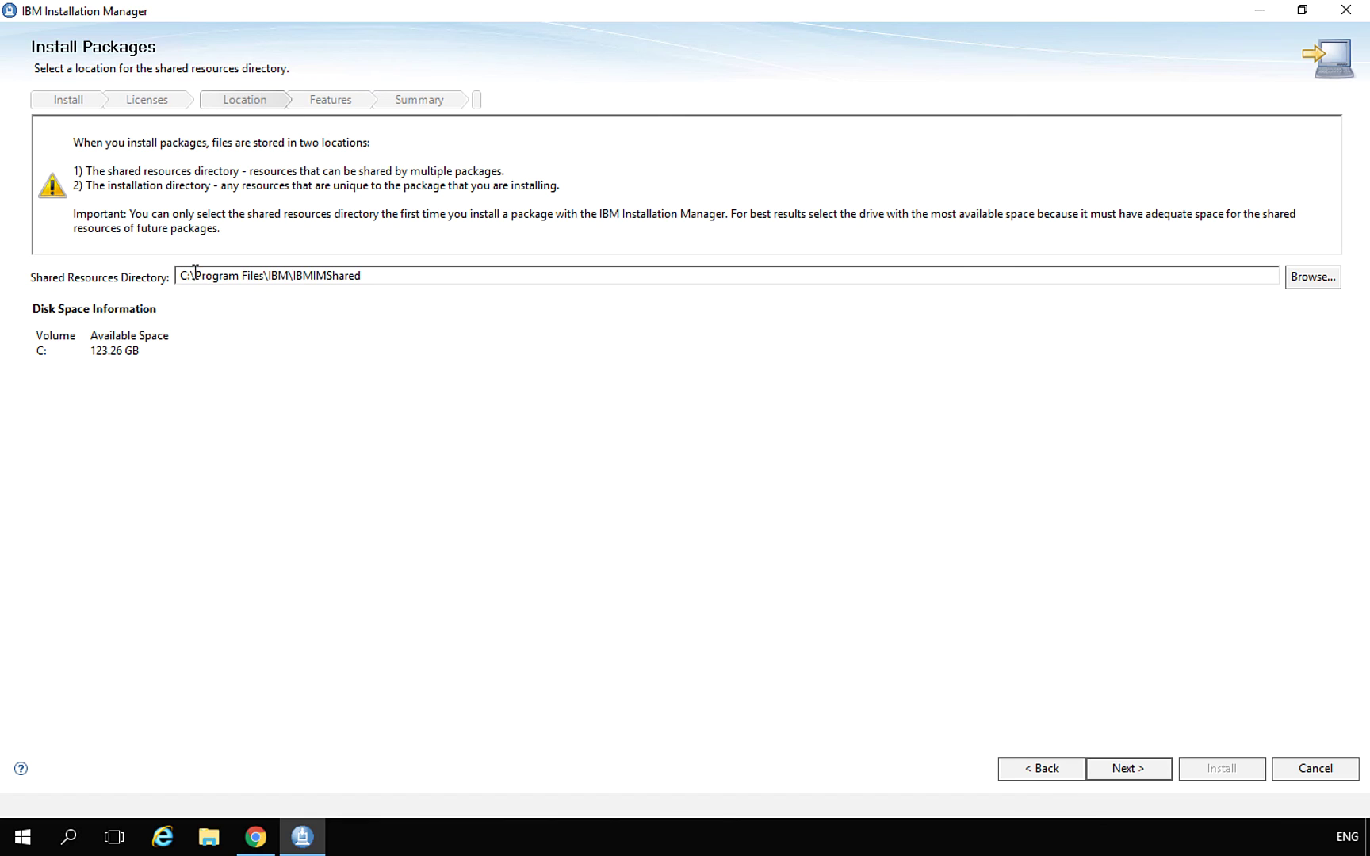
- Change the shared resources directory to C:\IBM\IBMIMShared
{"action": "left_click_drag", "start_coordinate": [195, 275], "coordinate": [271, 277]}
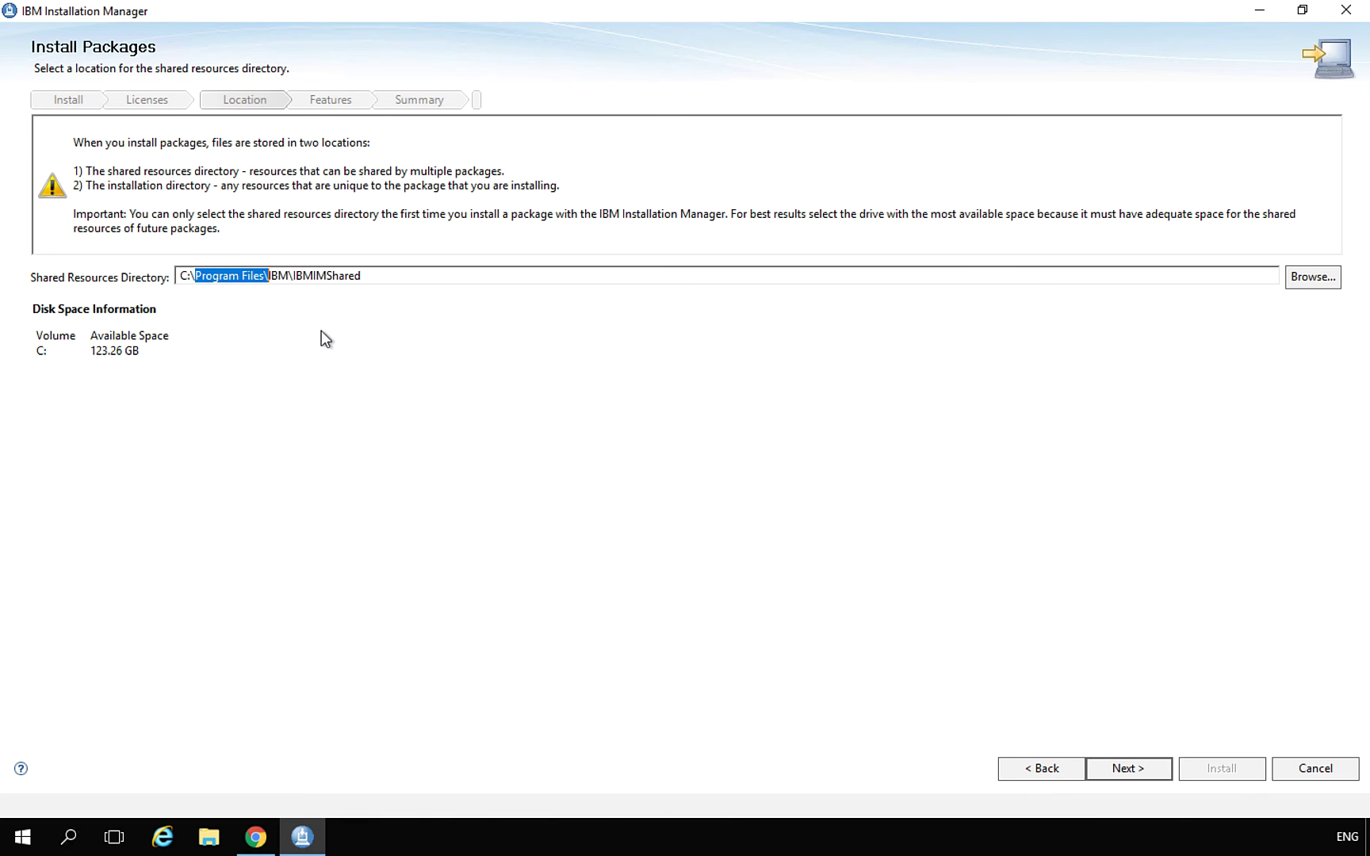
{"action": "key", "text": "Delete"}
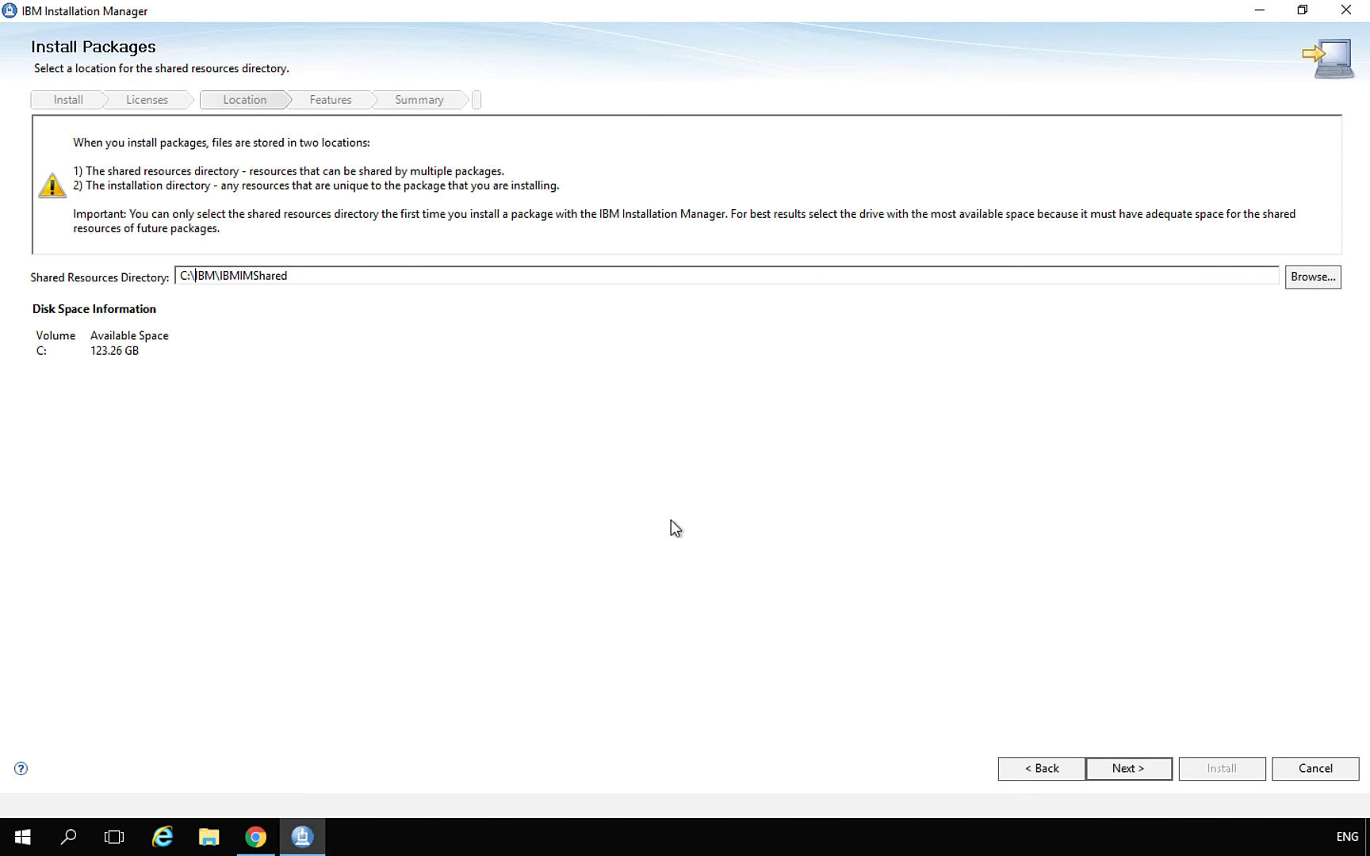
- Set the new package group's installation directory to C:\IBM\JazzTeamServer with 64-bit architecture, and continue to the translations
{"action": "left_click", "coordinate": [1125, 769]}
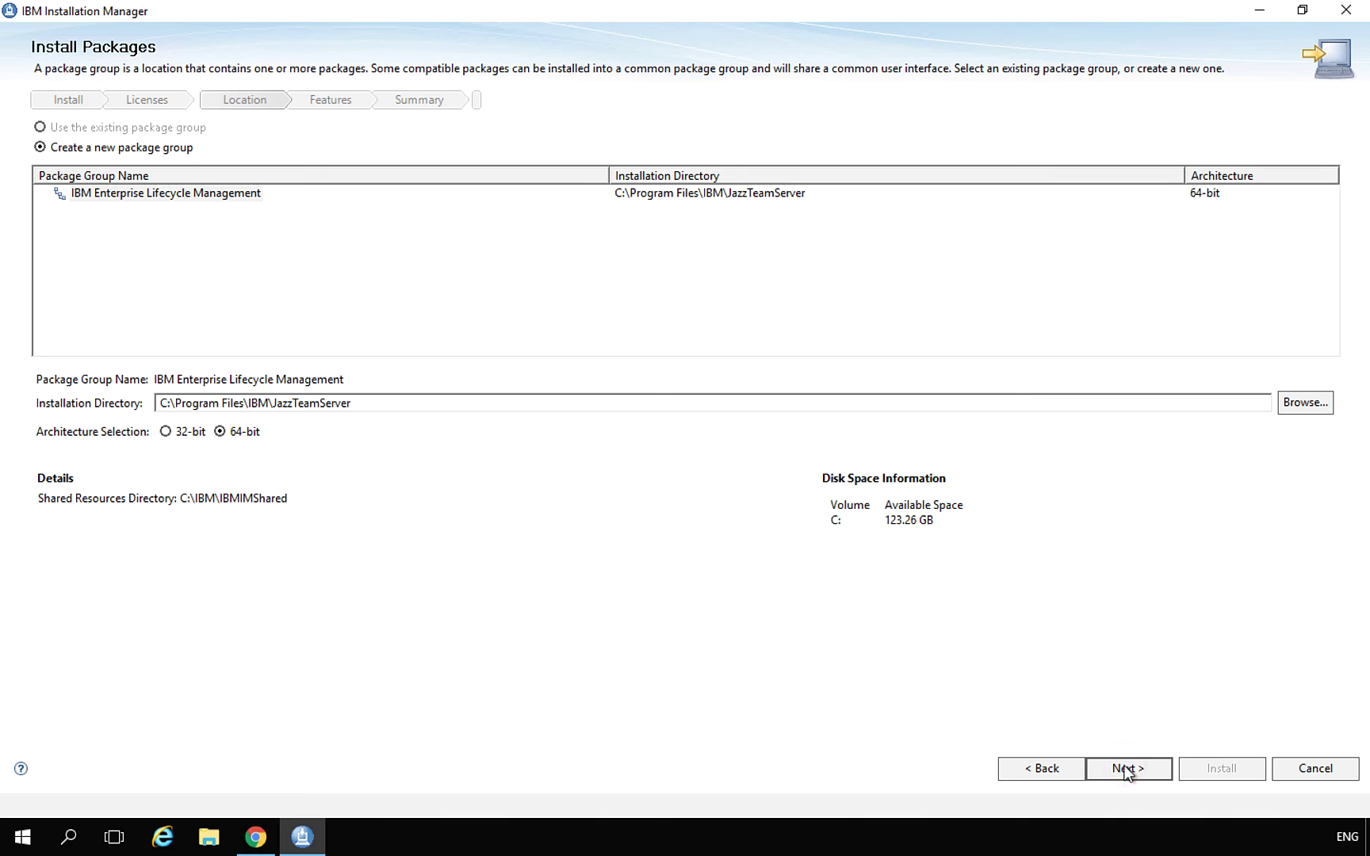
{"action": "left_click_drag", "start_coordinate": [175, 404], "coordinate": [252, 408]}
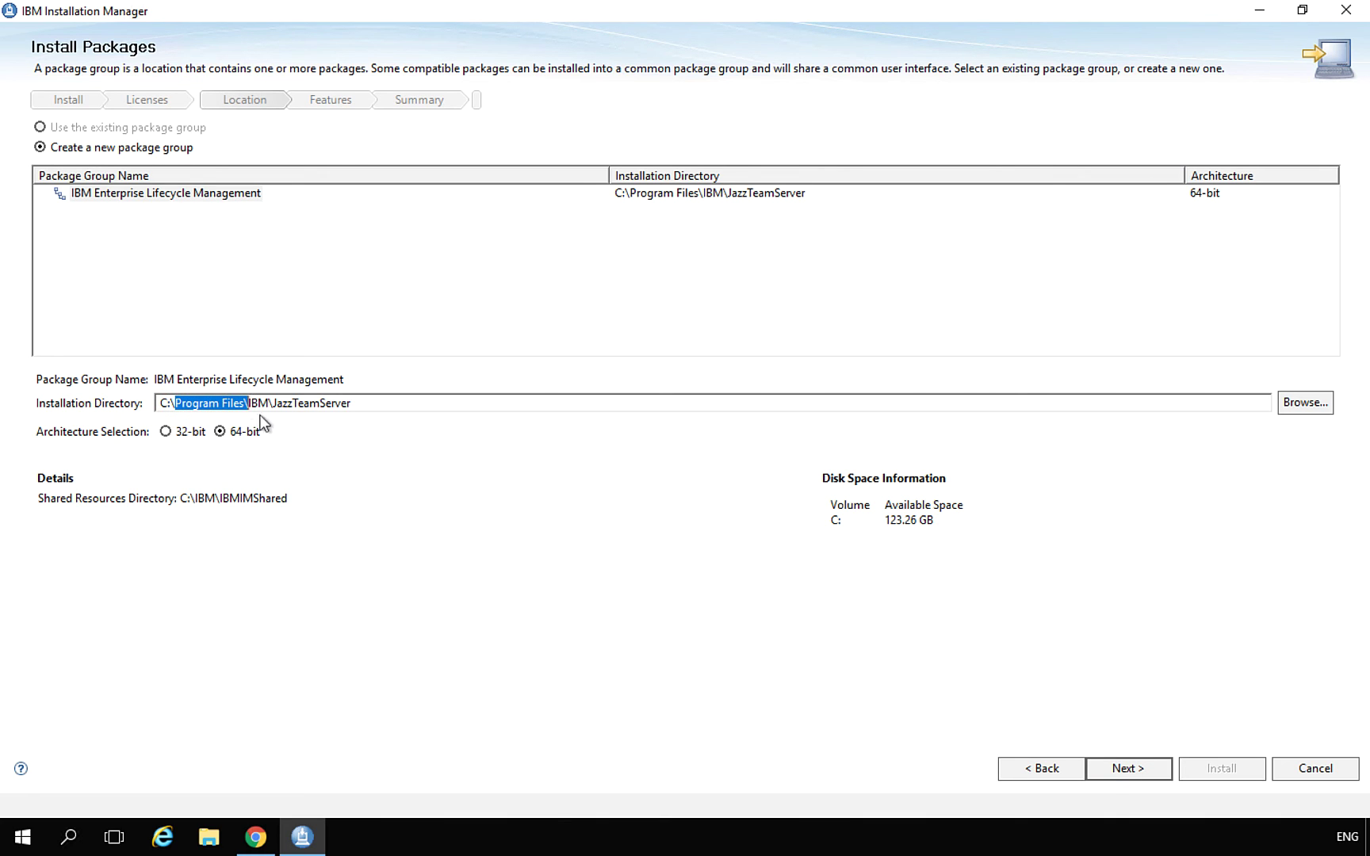
{"action": "key", "text": "Delete"}
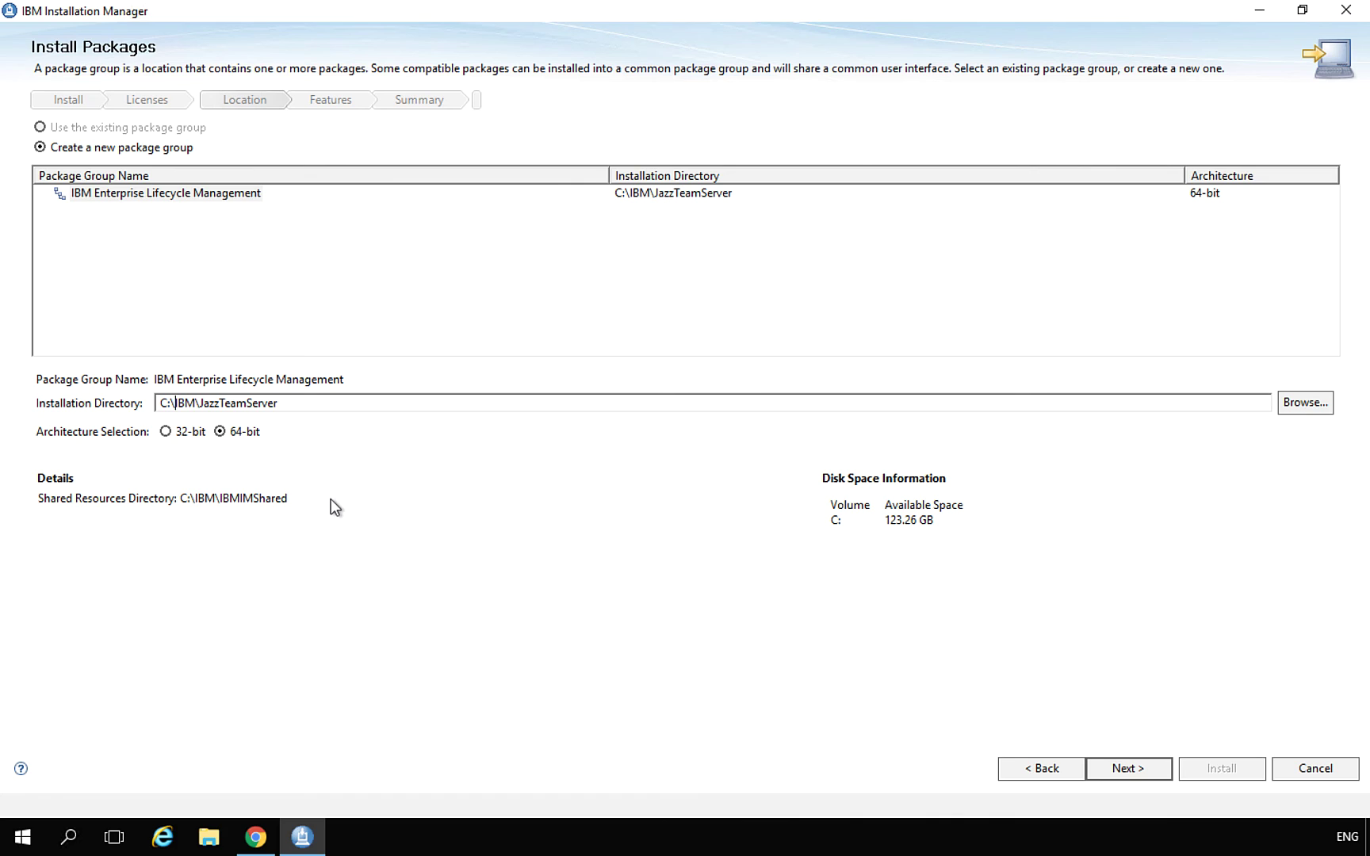
{"action": "left_click", "coordinate": [237, 433]}
{"action": "left_click", "coordinate": [1130, 769]}
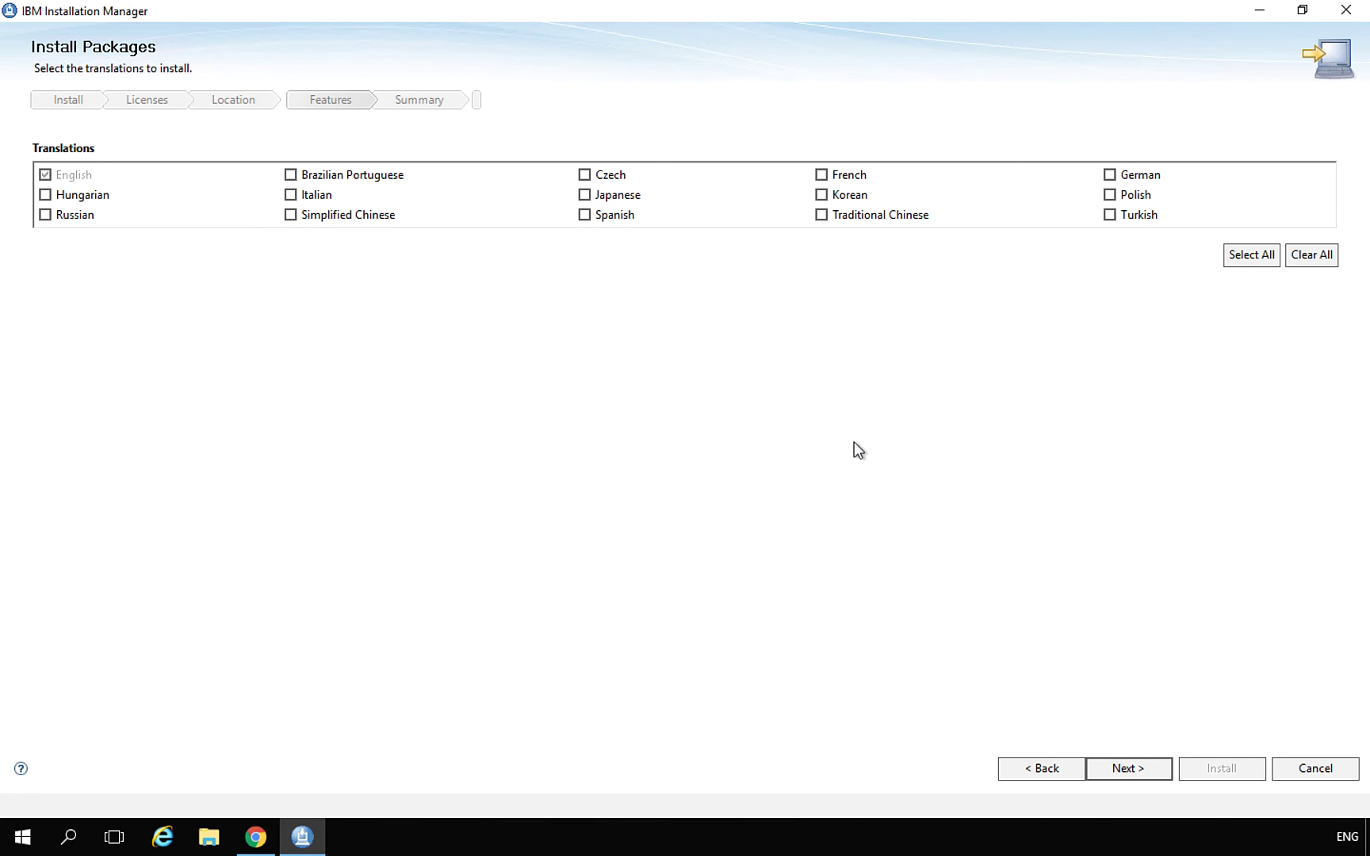
- Keep English as the only translation and accept all features, including every Jazz Reporting Service component
{"action": "left_click", "coordinate": [1126, 769]}
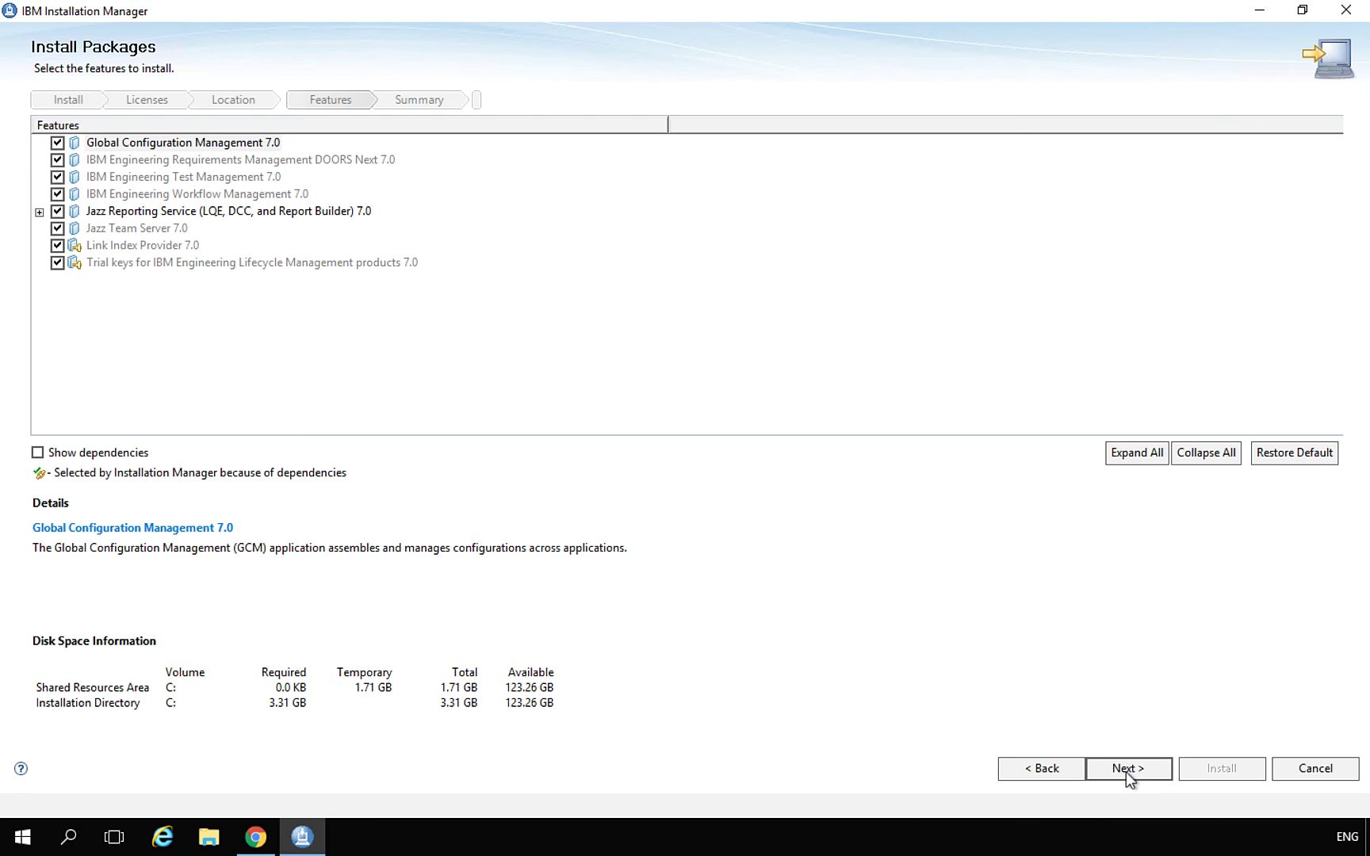
{"action": "left_click", "coordinate": [39, 213]}
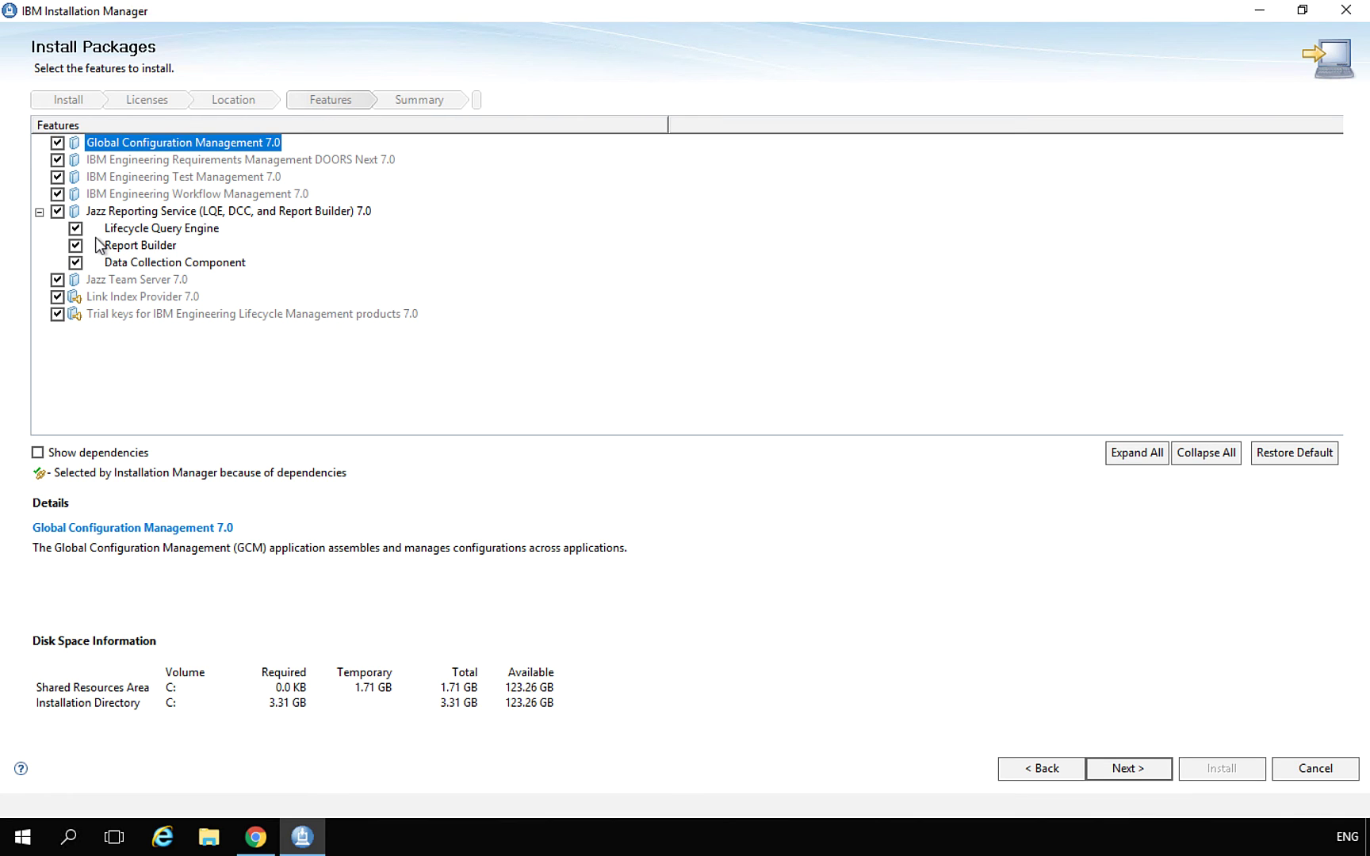
{"action": "left_click", "coordinate": [1128, 773]}
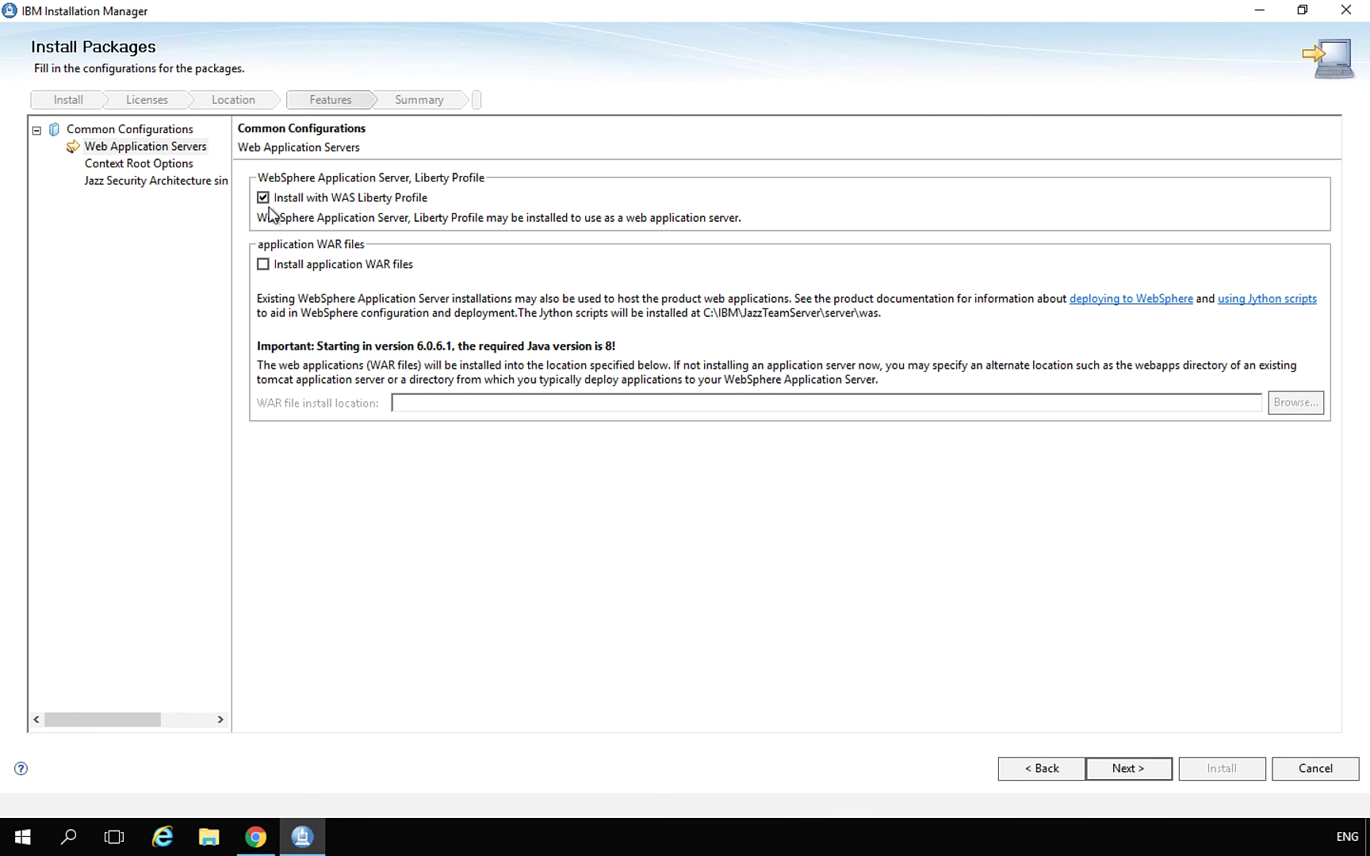
- Accept the WAS Liberty Profile and default application context roots, leave Jazz Security Architecture SSO disabled, and start installing the packages
{"action": "left_click", "coordinate": [1128, 767]}
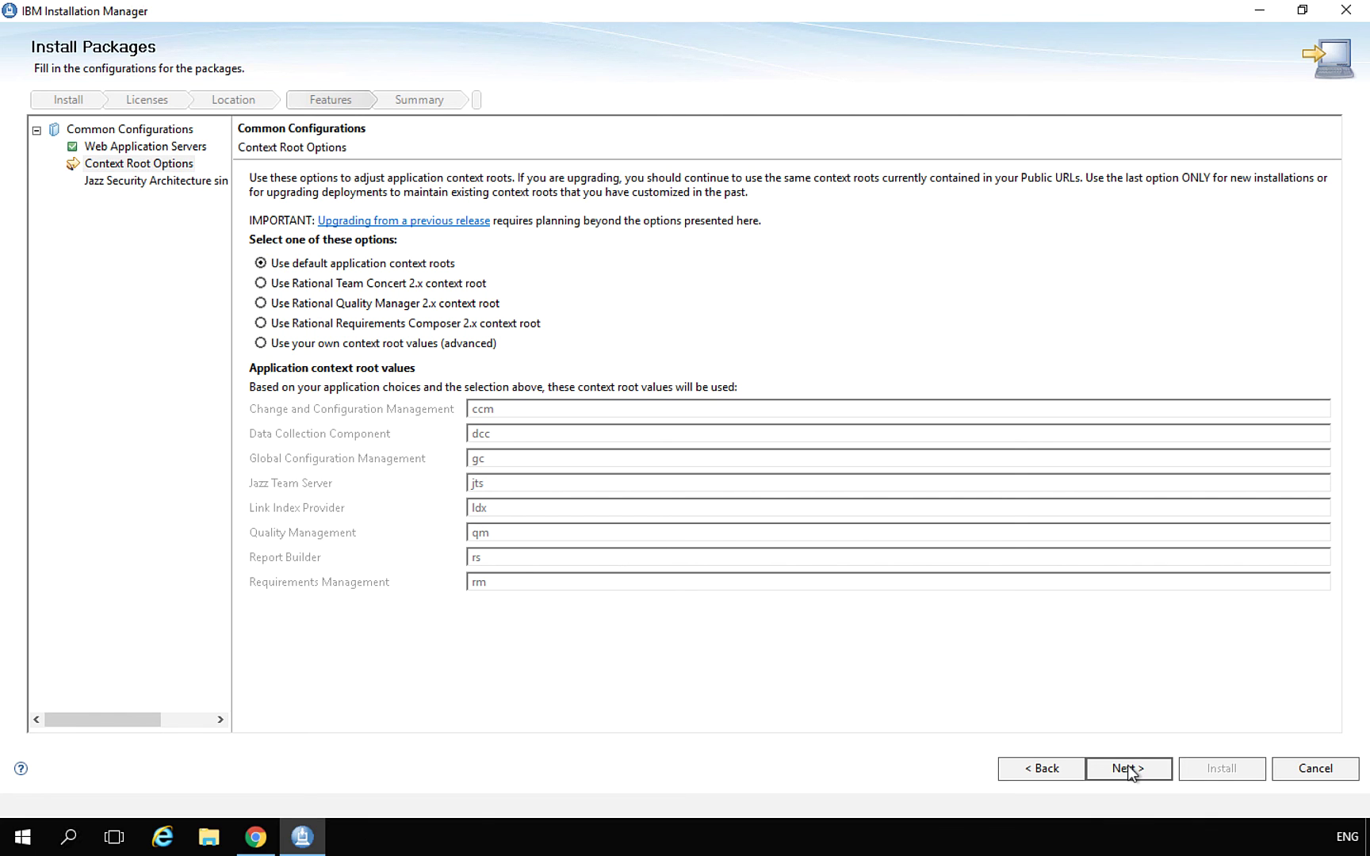
{"action": "left_click", "coordinate": [1128, 766]}
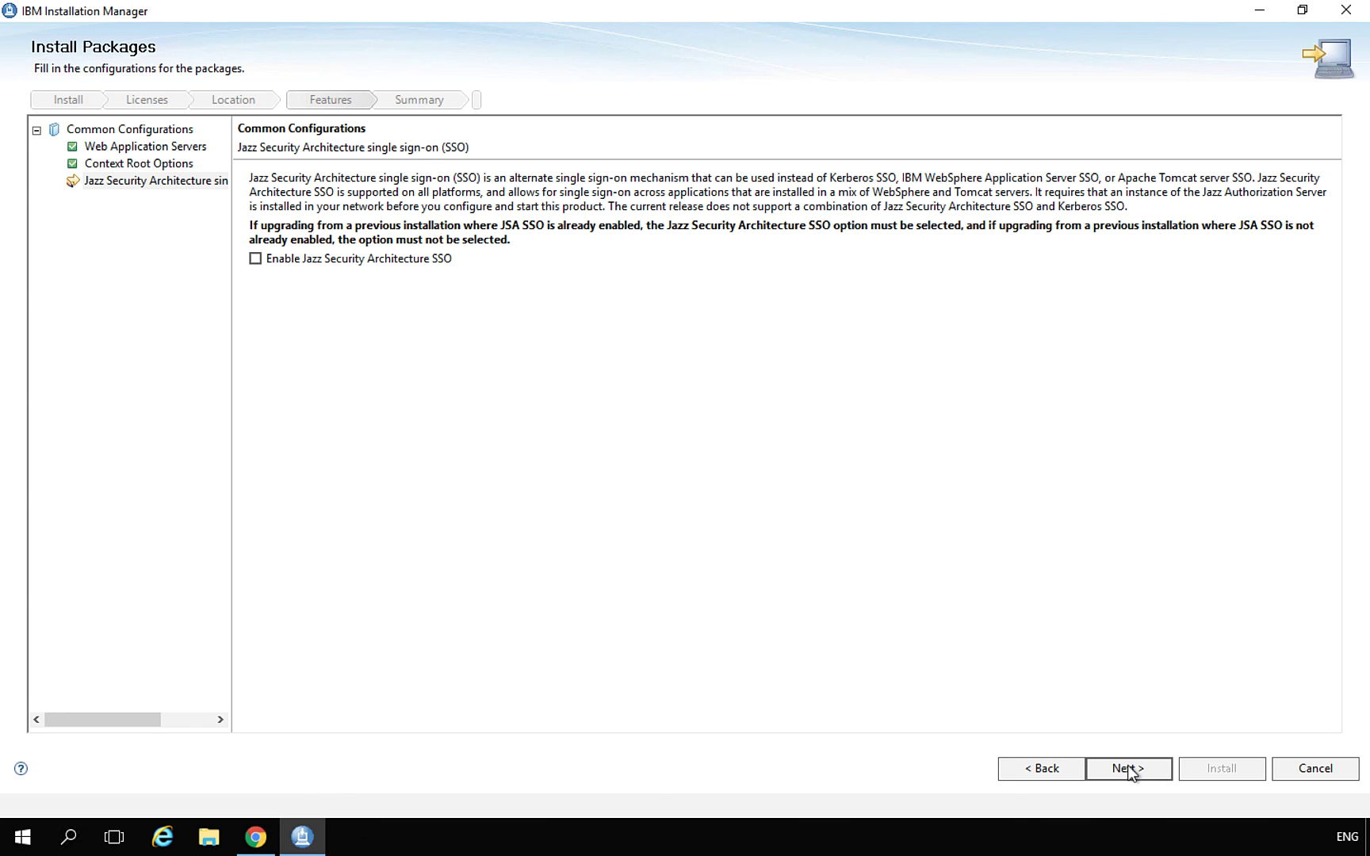
{"action": "left_click", "coordinate": [1128, 769]}
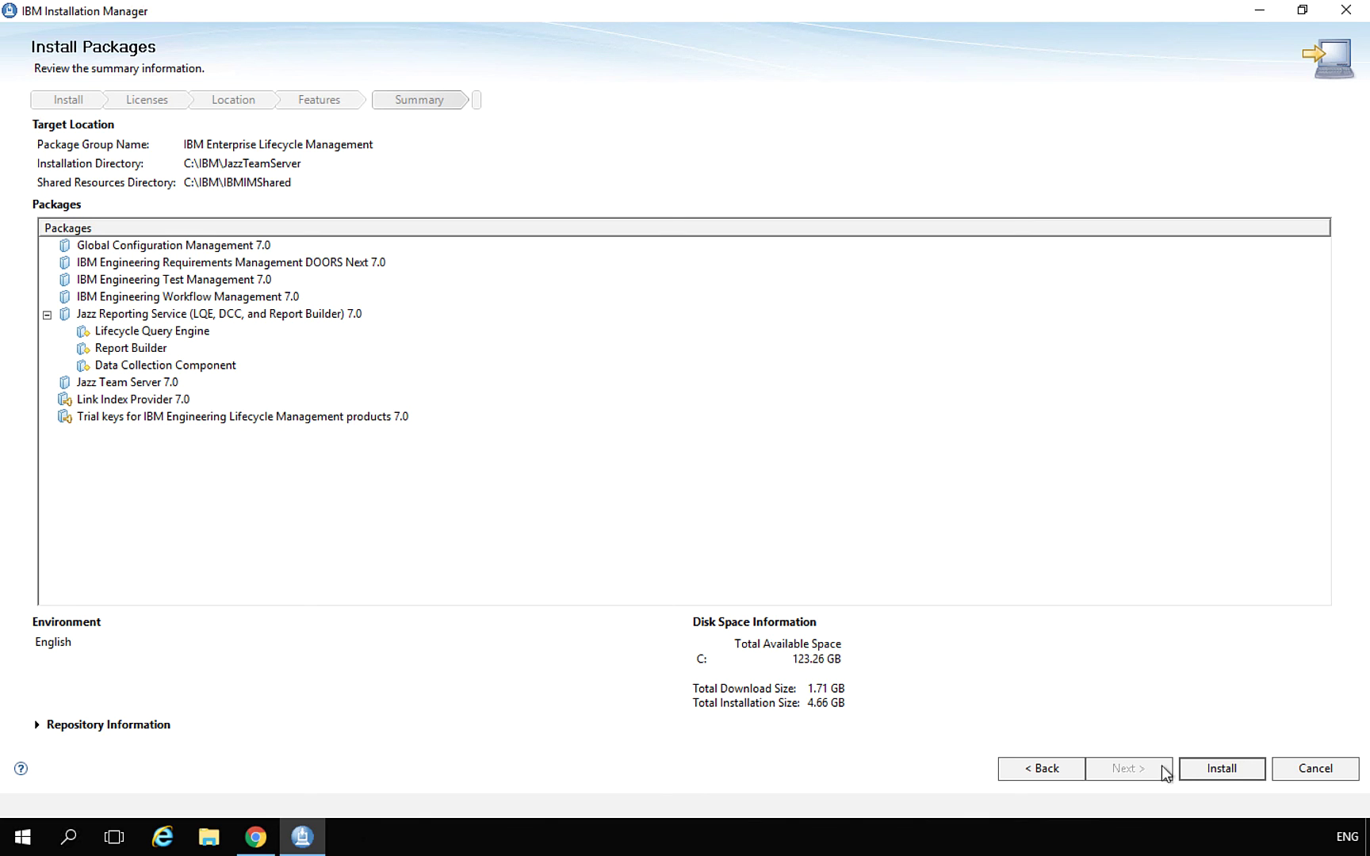
{"action": "left_click", "coordinate": [1218, 767]}
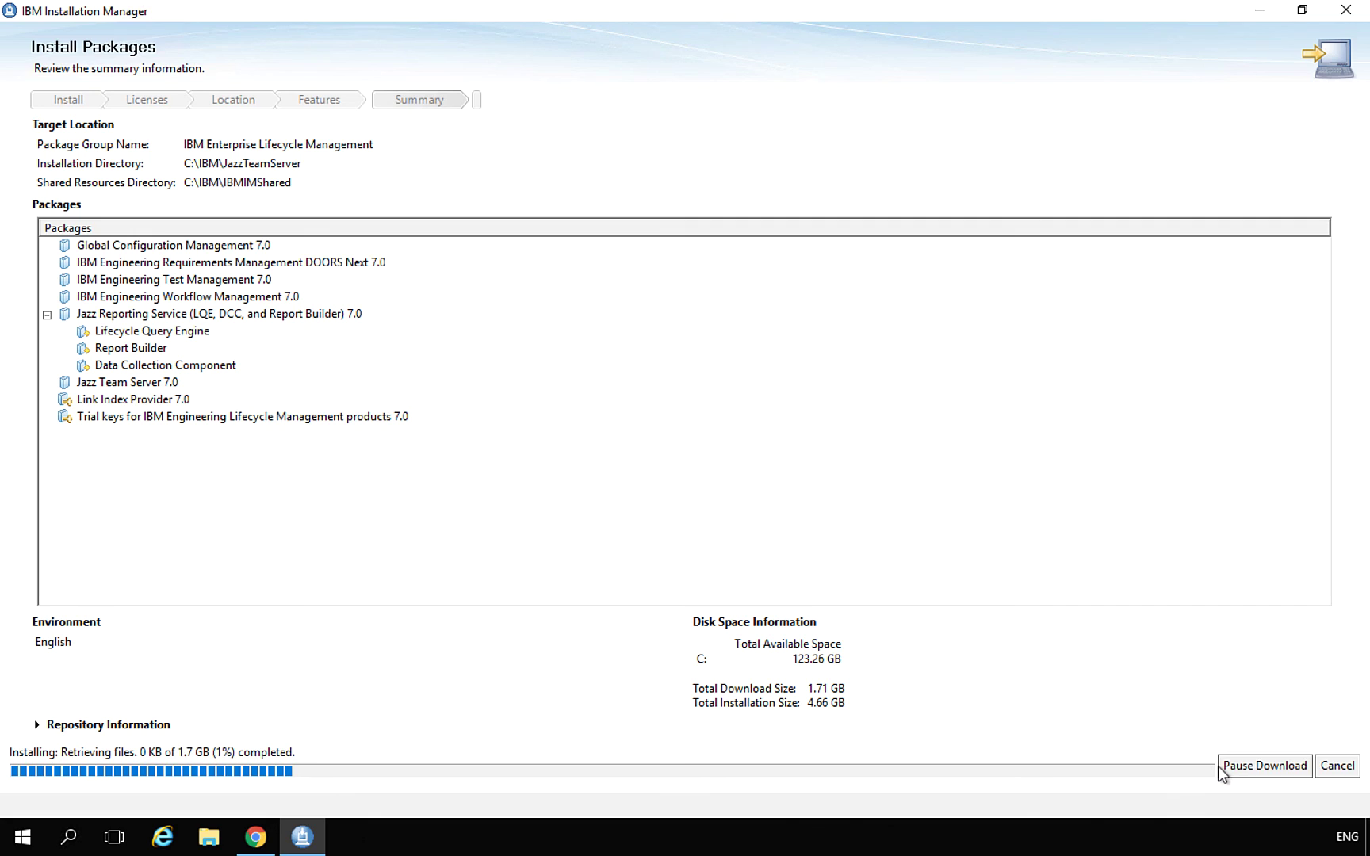